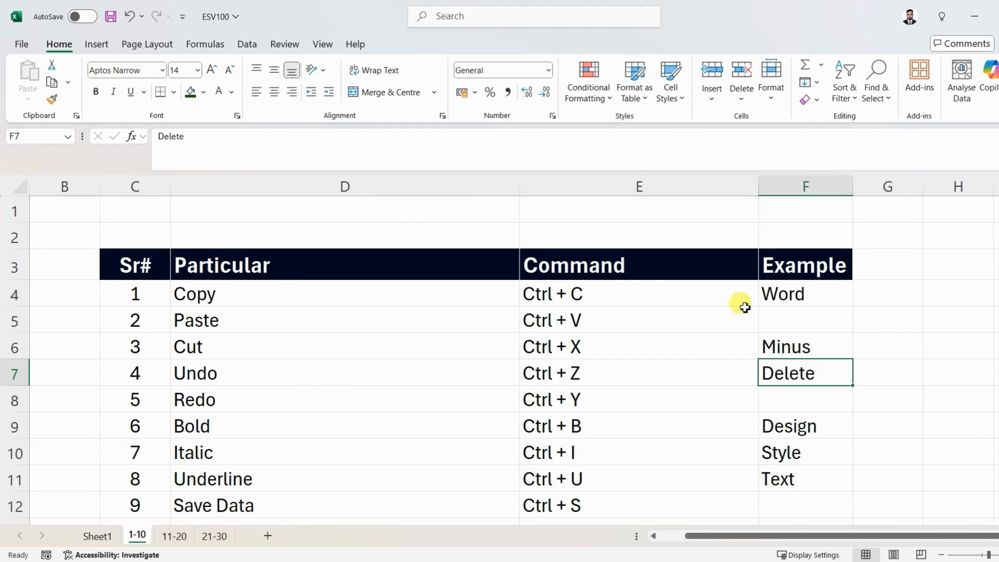
Copy the example text "Word" from cell F4 into cell F5.
left_click(810, 300)
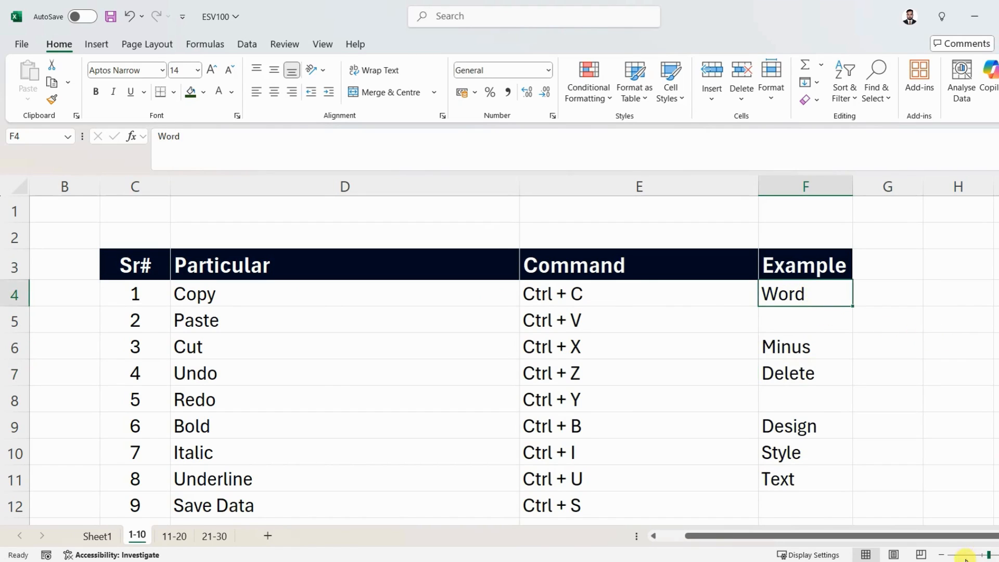
left_click(942, 555)
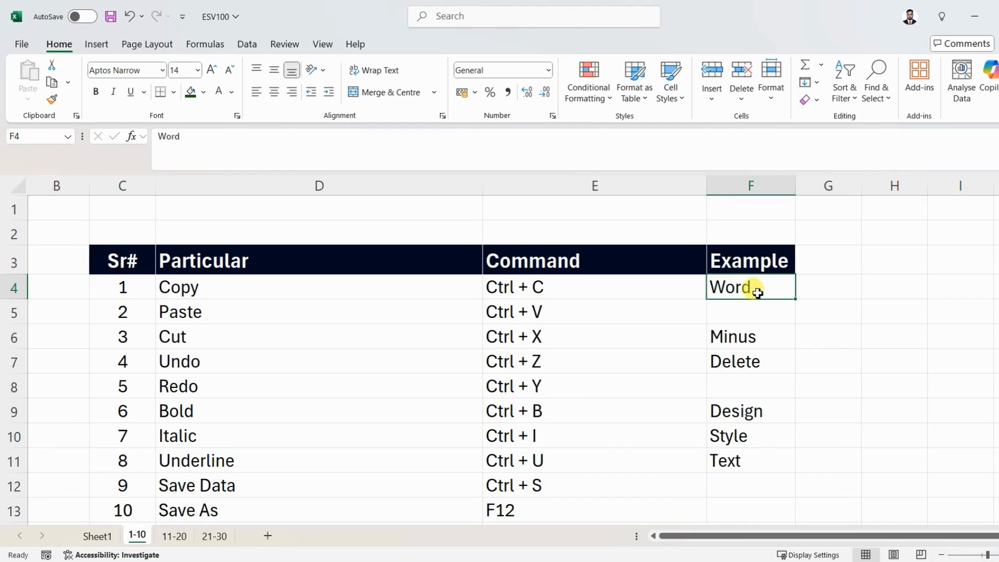
key("ctrl+c")
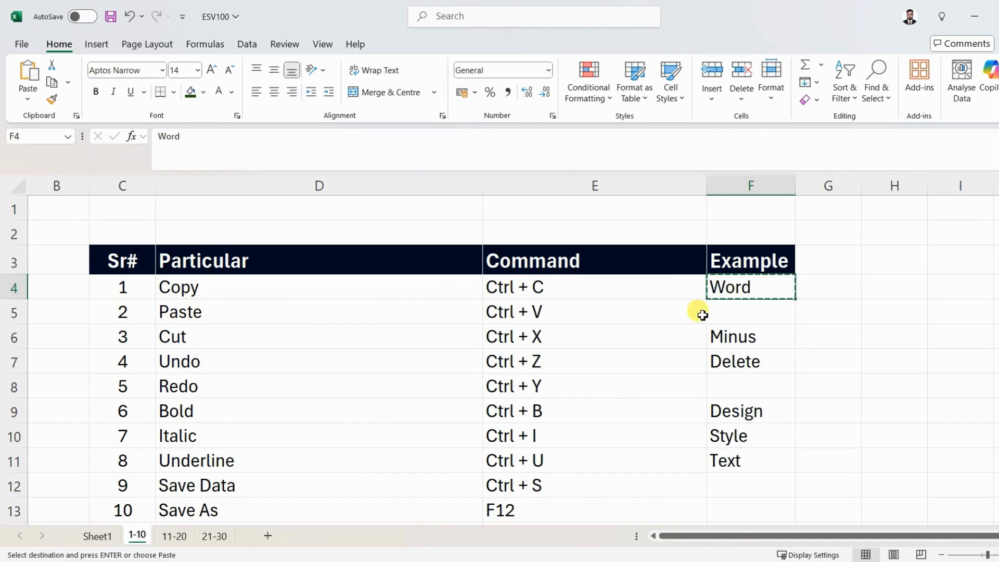
key("Down")
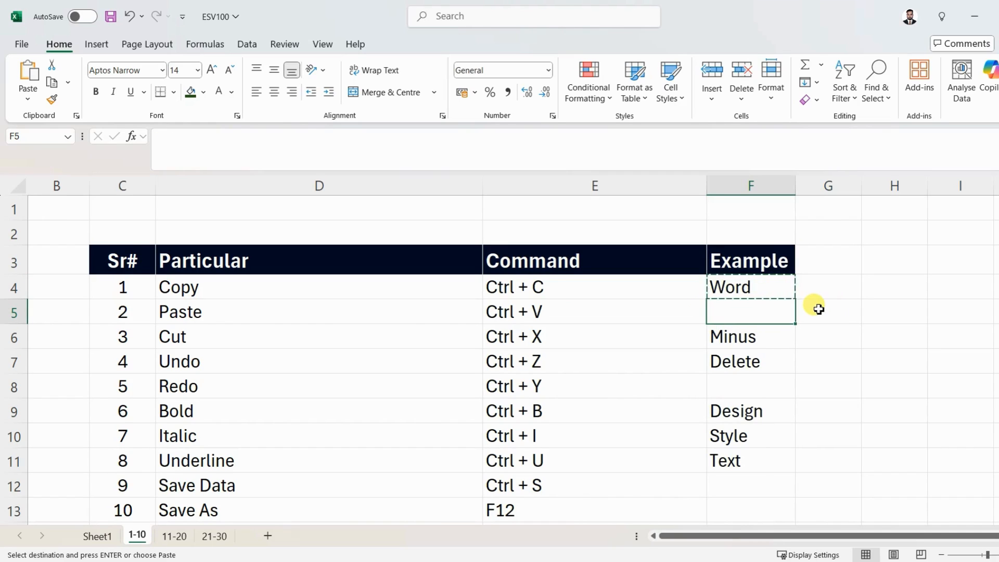
key("ctrl+v")
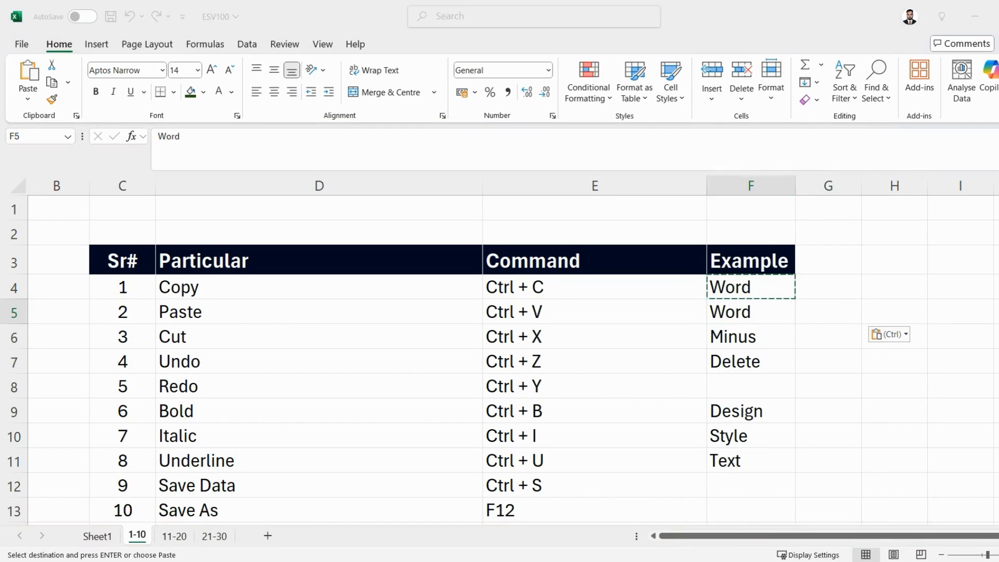
Cut the example text "Minus" from cell F6 and paste it into cell H6.
left_click(206, 341)
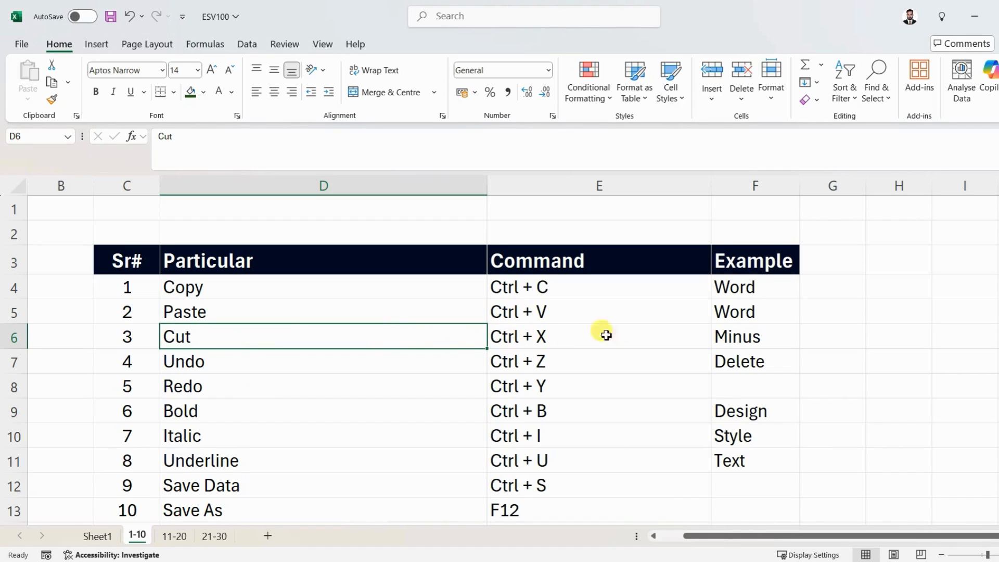
left_click(736, 340)
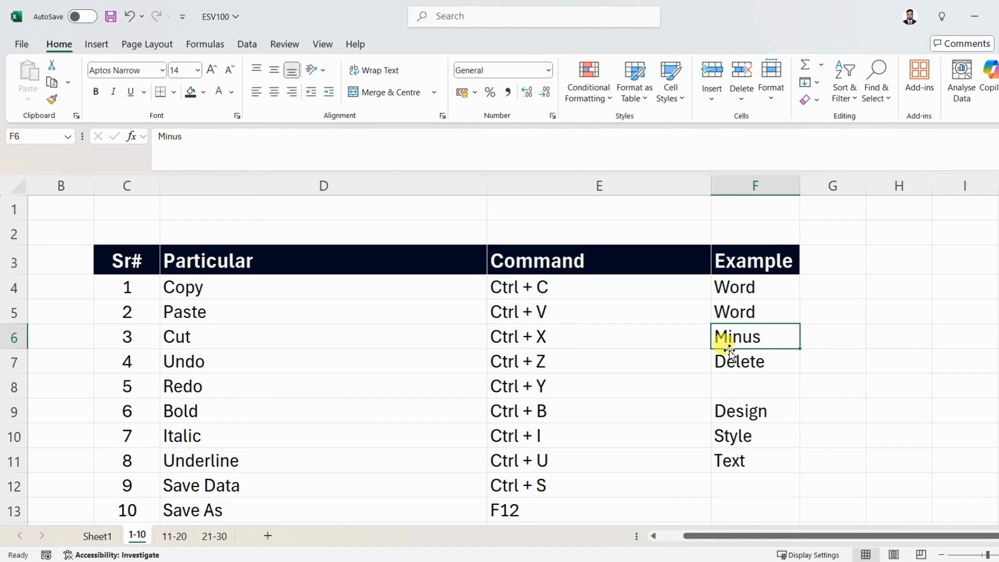
key("ctrl+x")
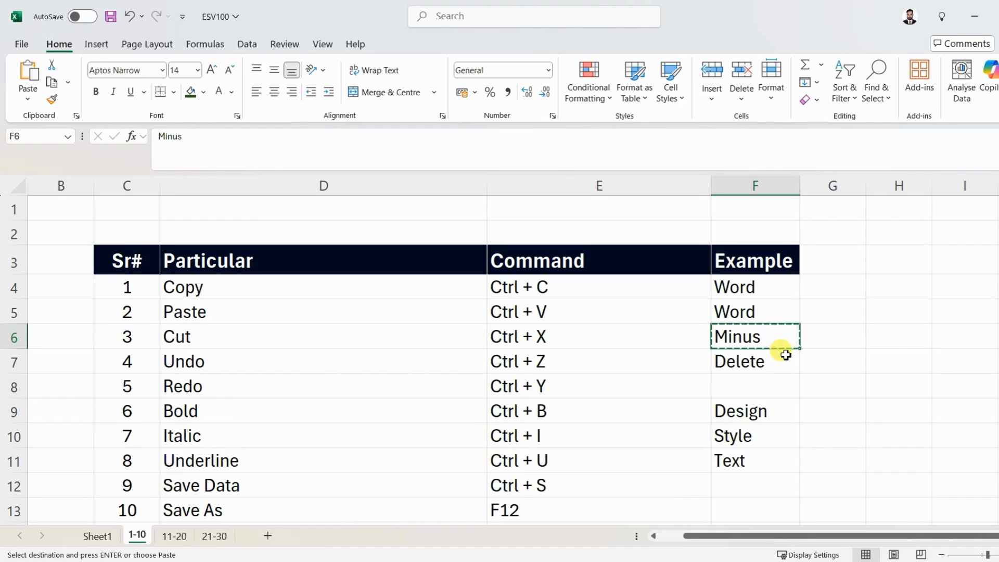
left_click(889, 340)
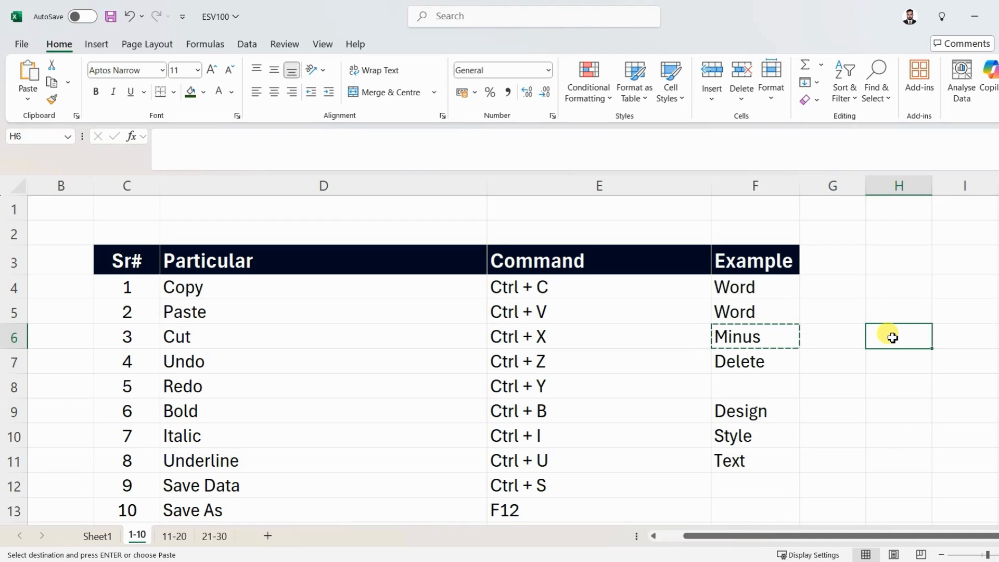
key("ctrl+v")
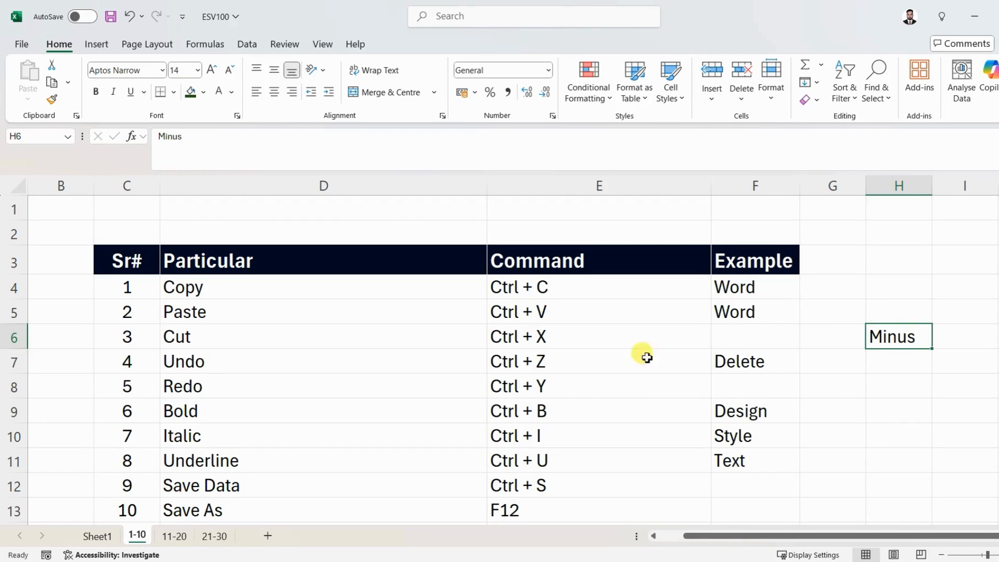
Clear the example text in cell F7 of the Undo row, and undo the deletion.
left_click(211, 364)
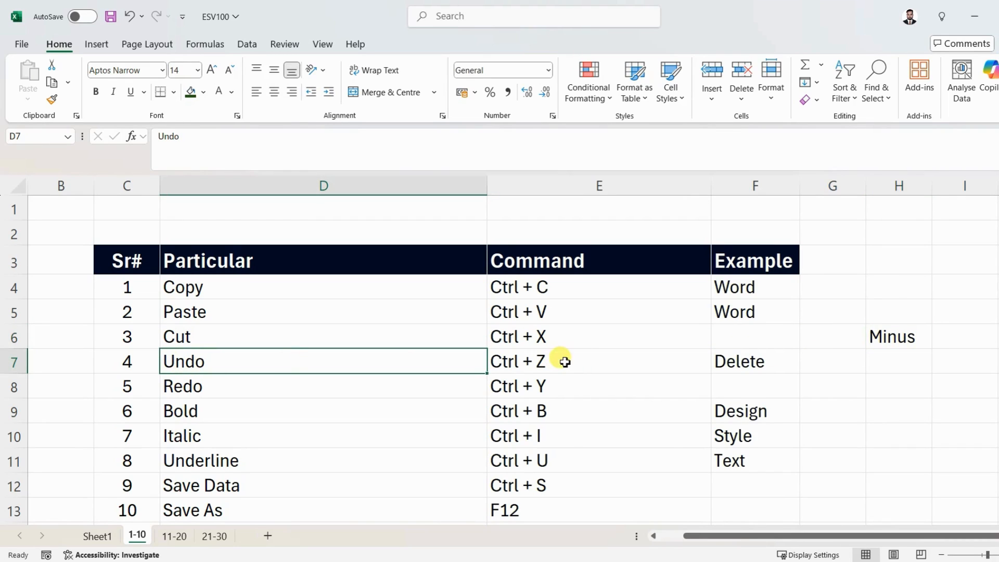
left_click(742, 365)
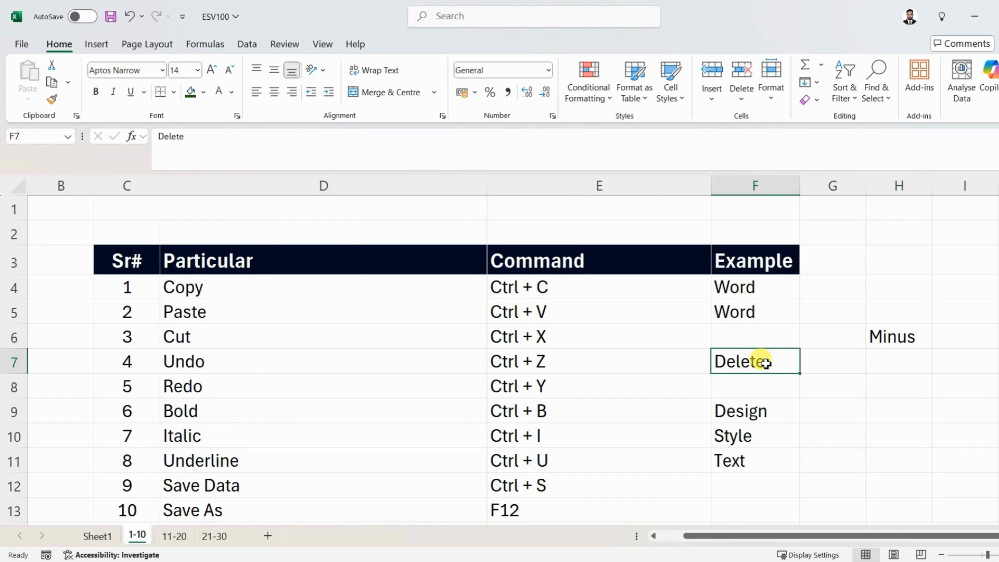
key("Delete")
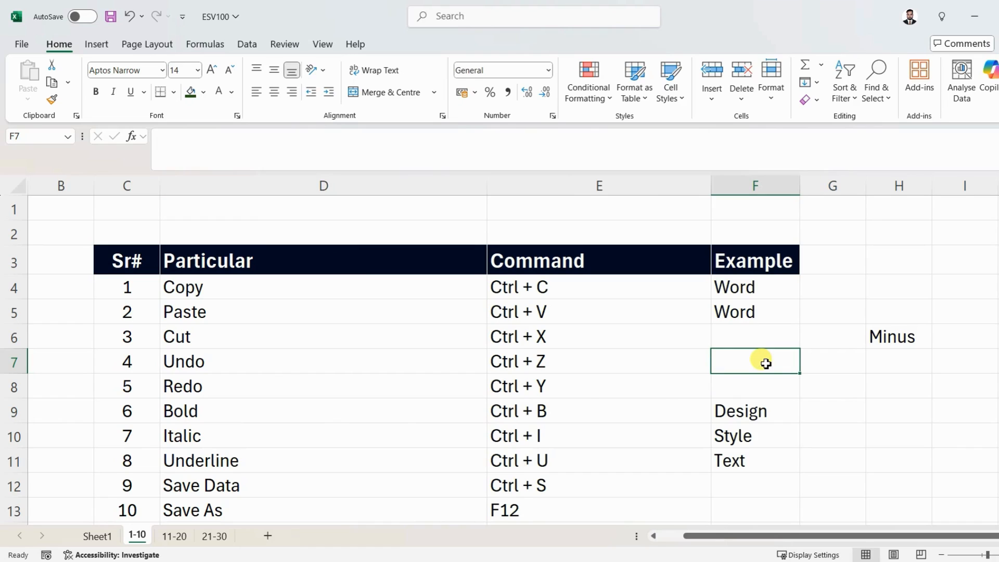
key("ctrl+z")
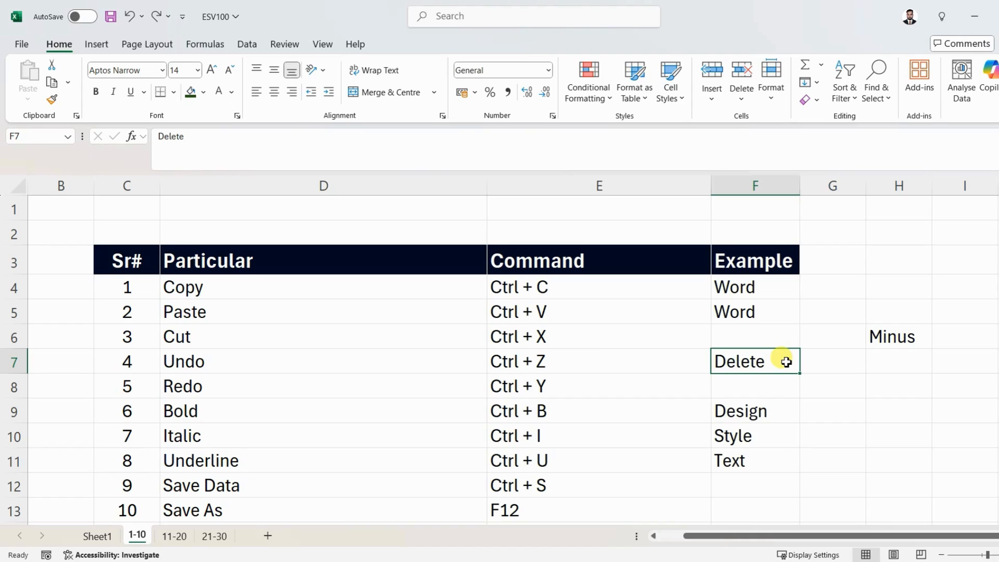
Clear the text "Delete" from cell F7 again, undo the clearing, and redo it.
left_click(249, 384)
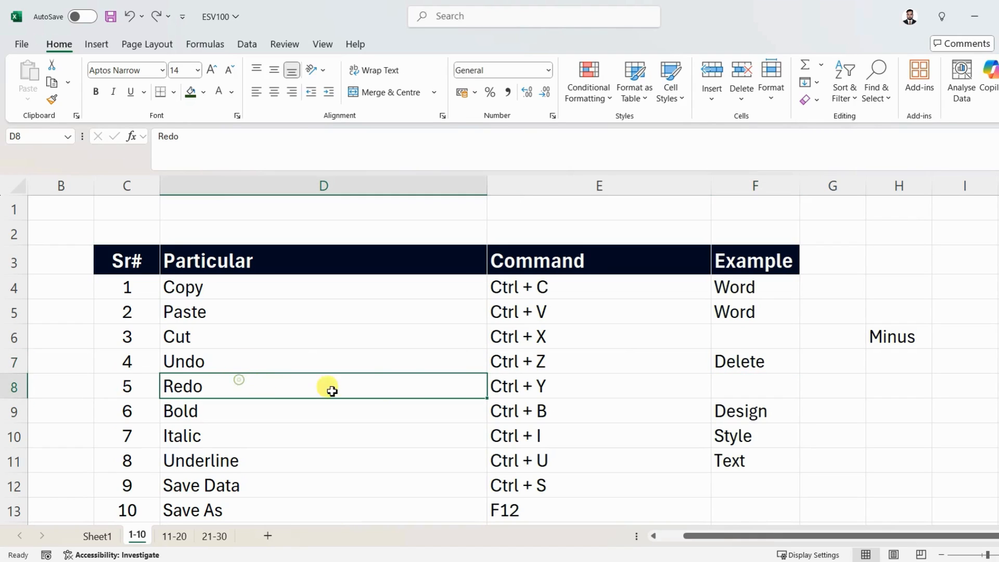
left_click(769, 361)
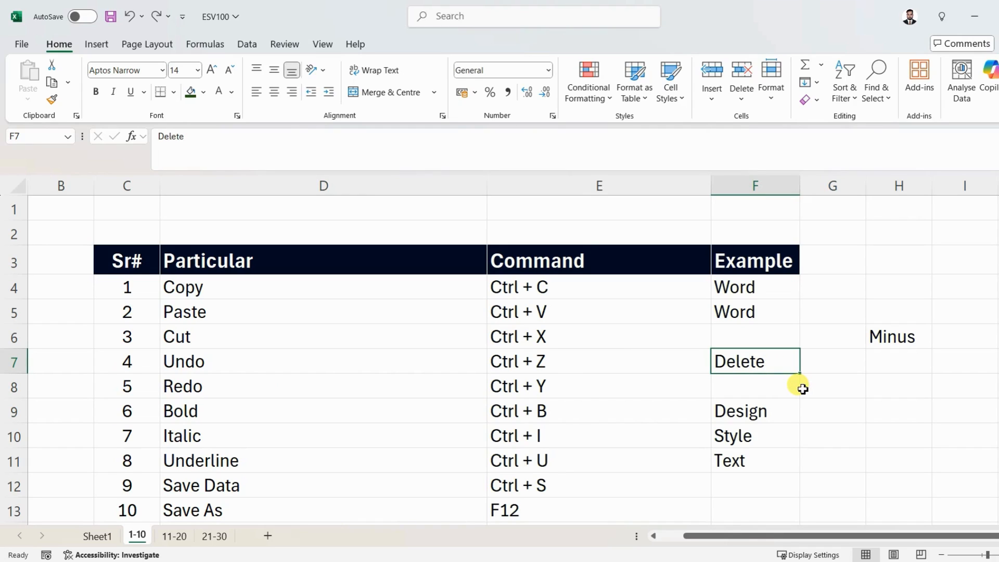
key("Delete")
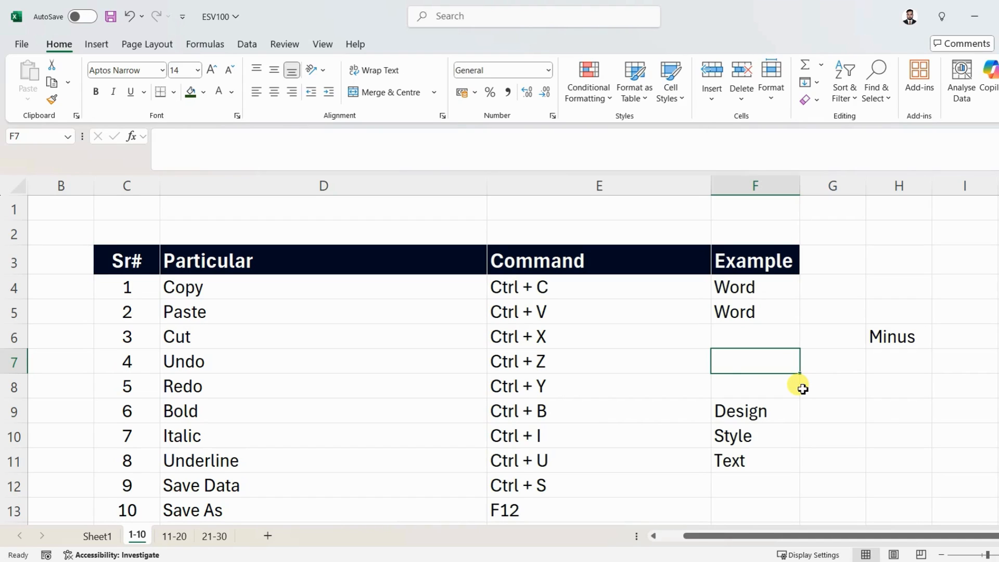
key("ctrl+z")
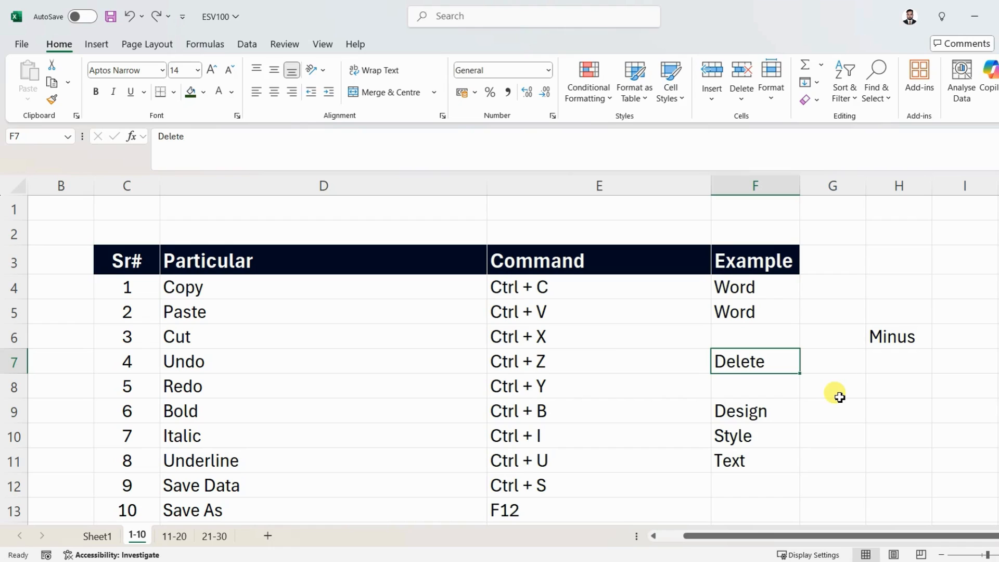
key("ctrl+y")
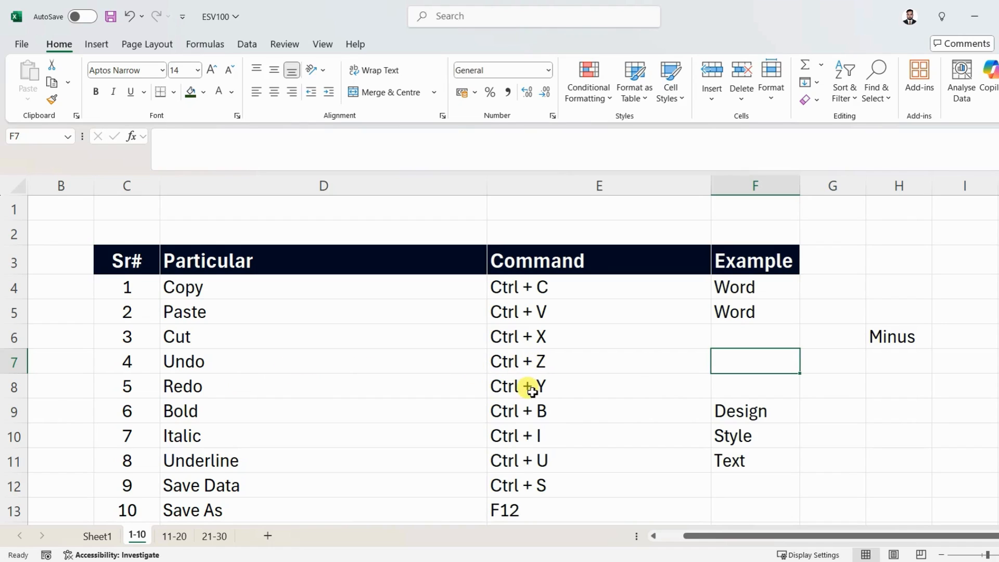
Make the example text "Design" in cell F9 bold.
left_click(231, 406)
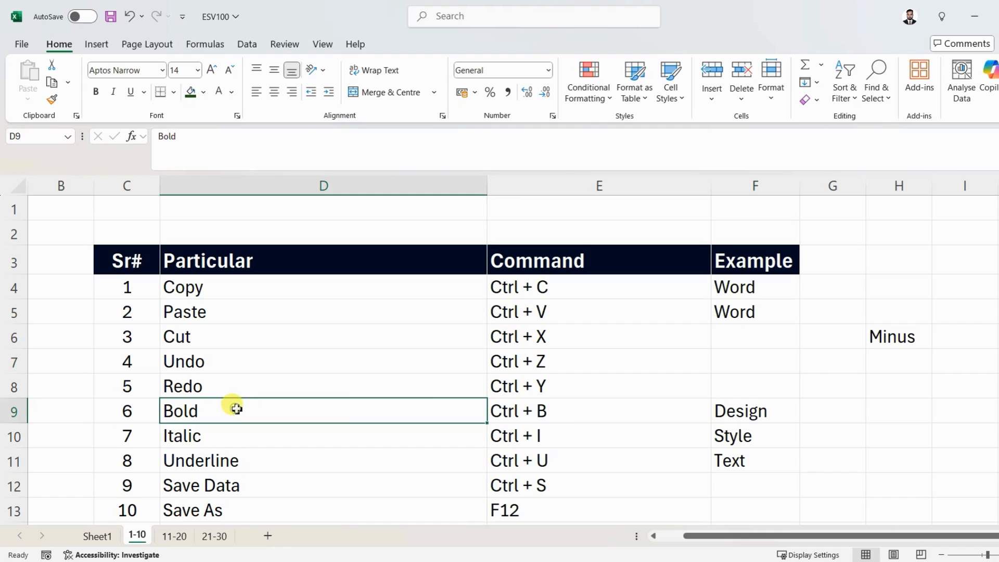
left_click(725, 412)
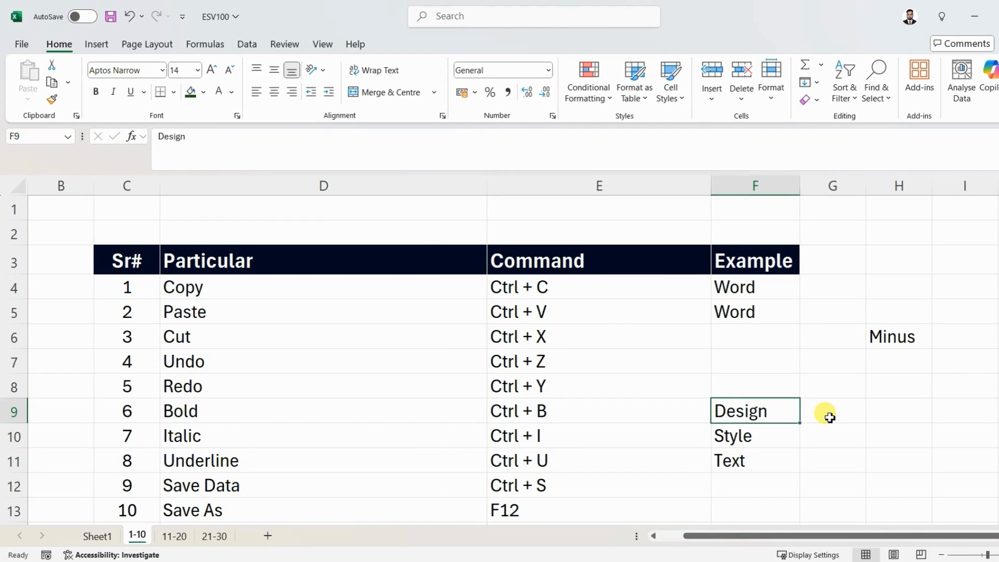
key("ctrl+b")
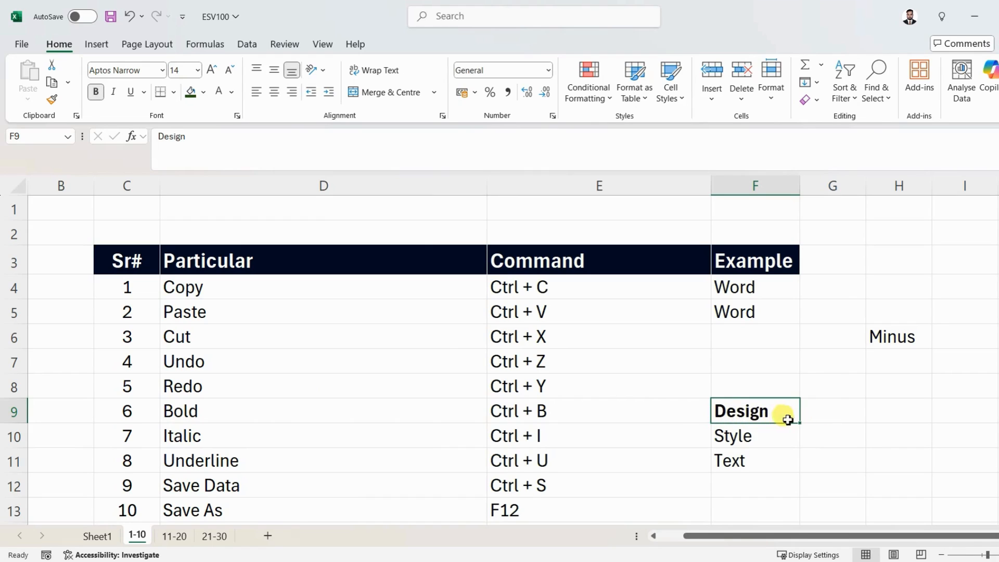
Apply italic formatting to the example text "Style" in cell F10.
scroll(764, 413, "down", 1)
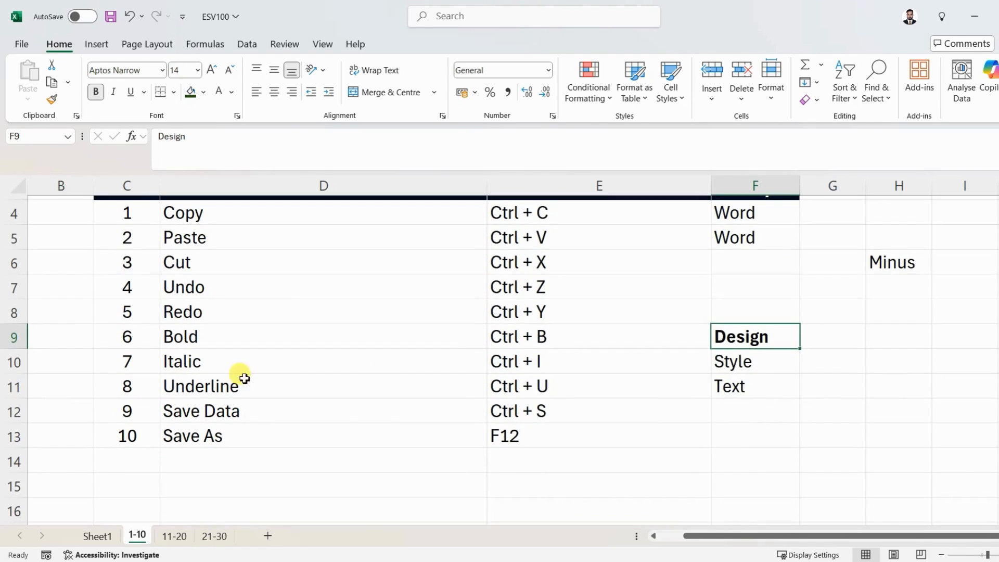
left_click(222, 361)
left_click(531, 359)
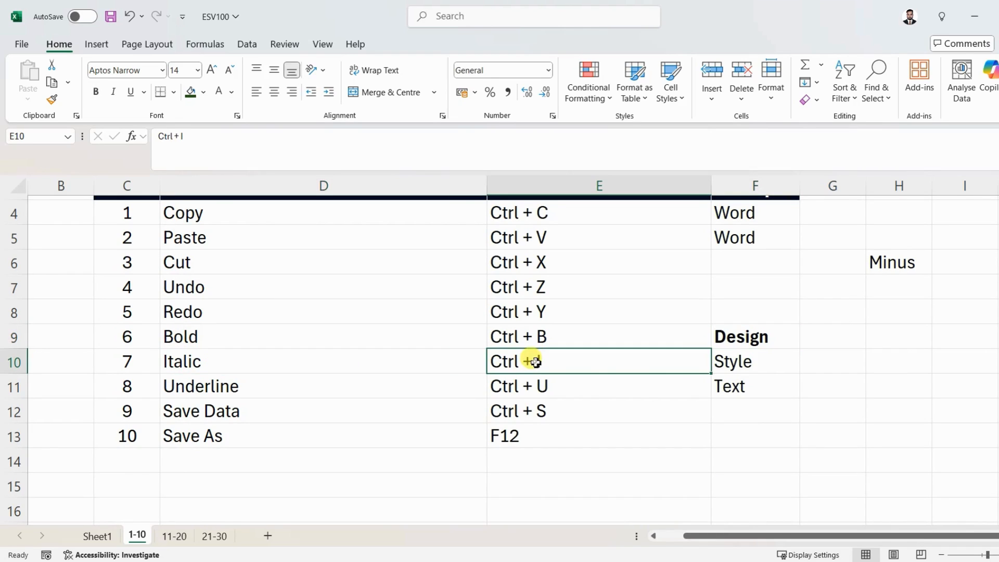
left_click(765, 363)
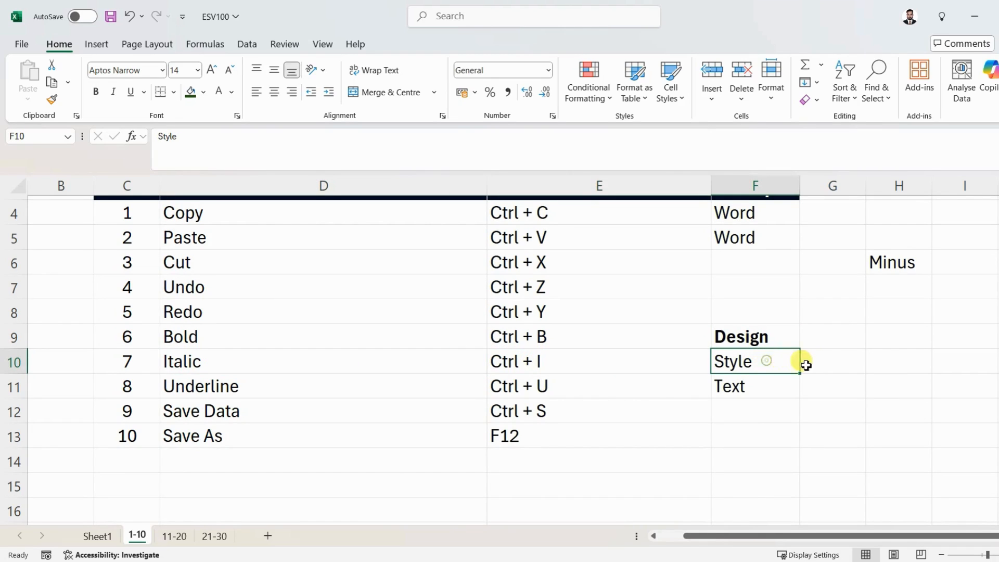
key("ctrl+i")
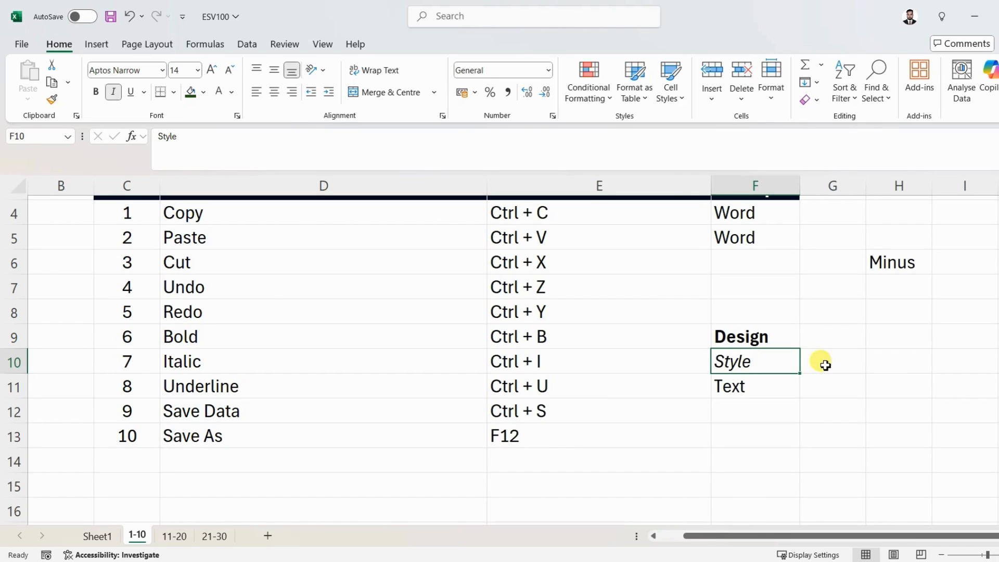
Underline the example text "Text" in cell F11.
left_click(829, 380)
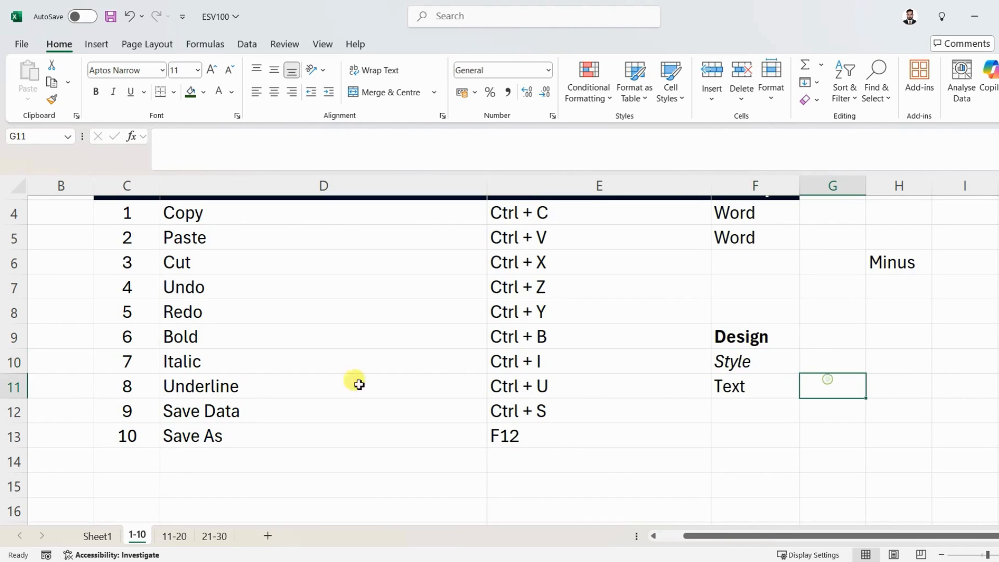
left_click(258, 384)
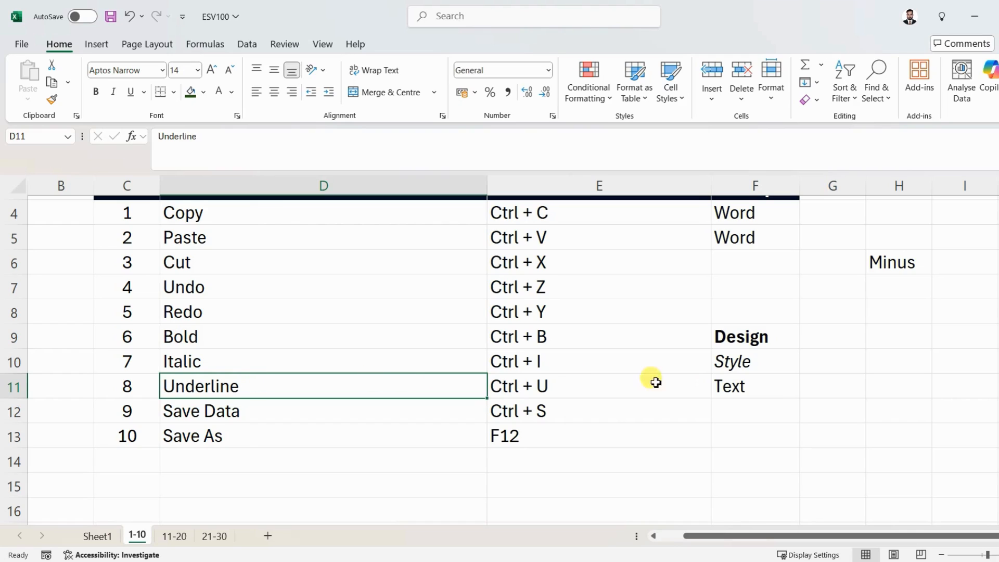
left_click(776, 390)
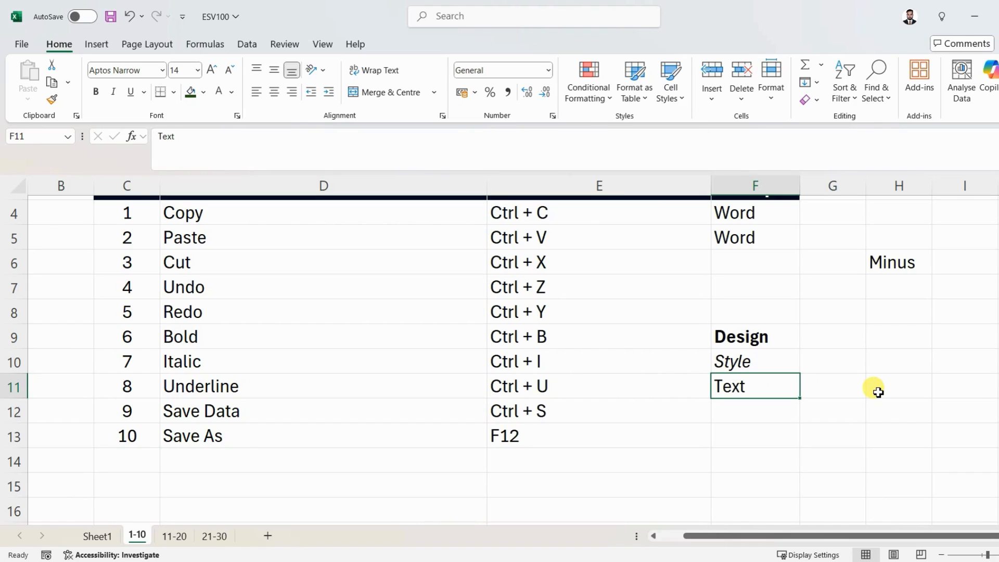
key("ctrl+u")
Save the changes to the ESV100 workbook under its existing name.
left_click(233, 415)
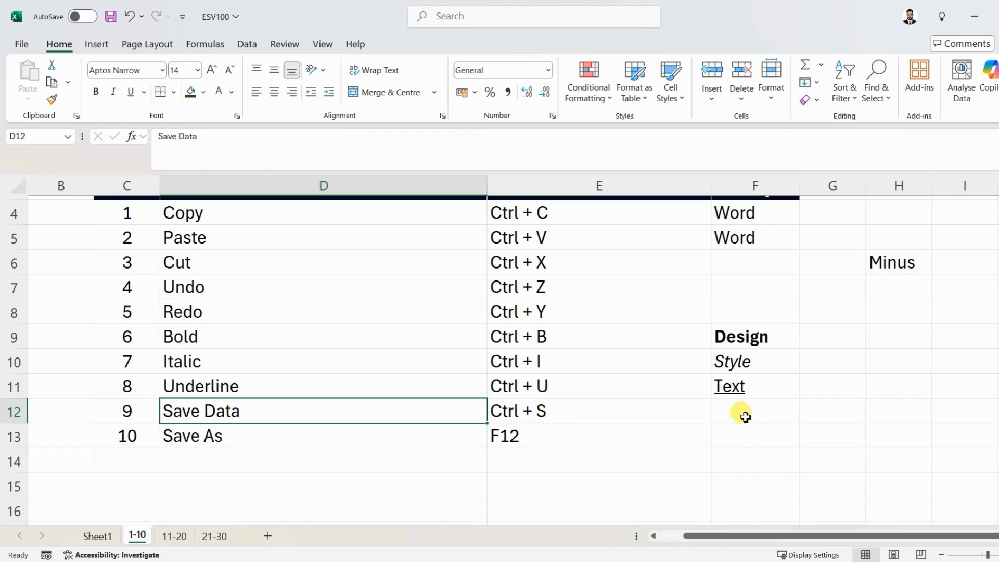
key("ctrl+s")
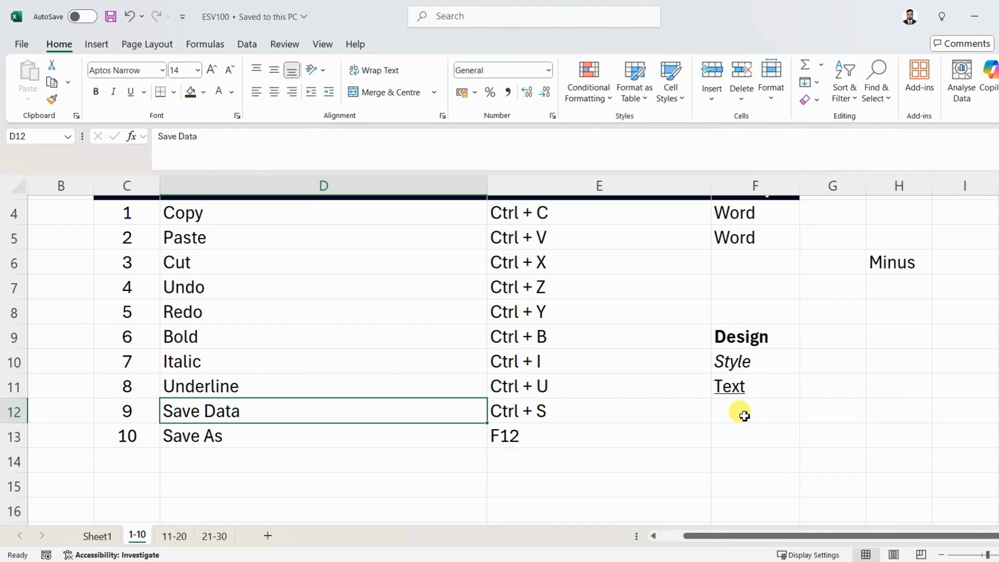
Save the workbook to the Desktop as an Excel Workbook under the new name "ESV100 v1".
left_click(205, 436)
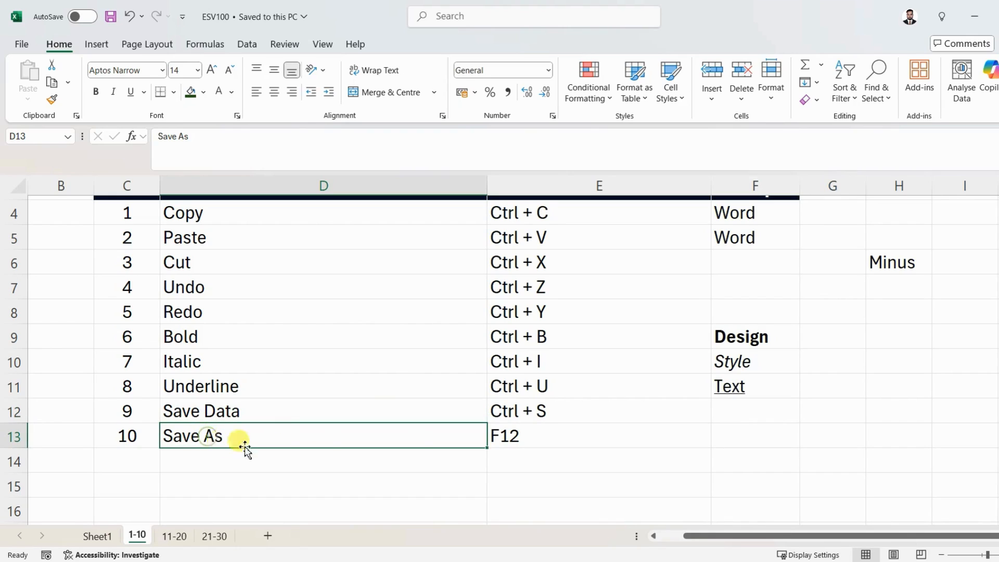
left_click(529, 437)
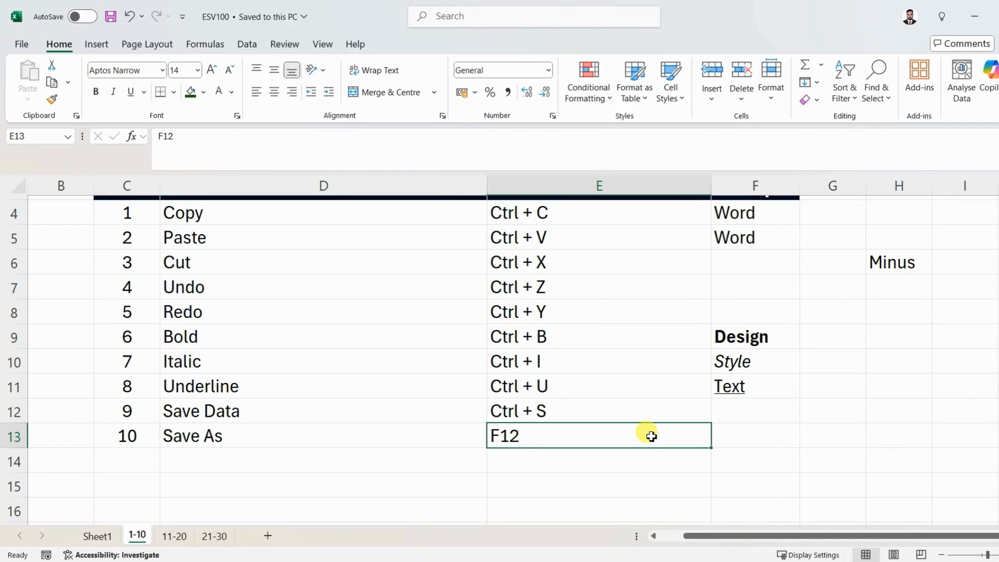
key("F12")
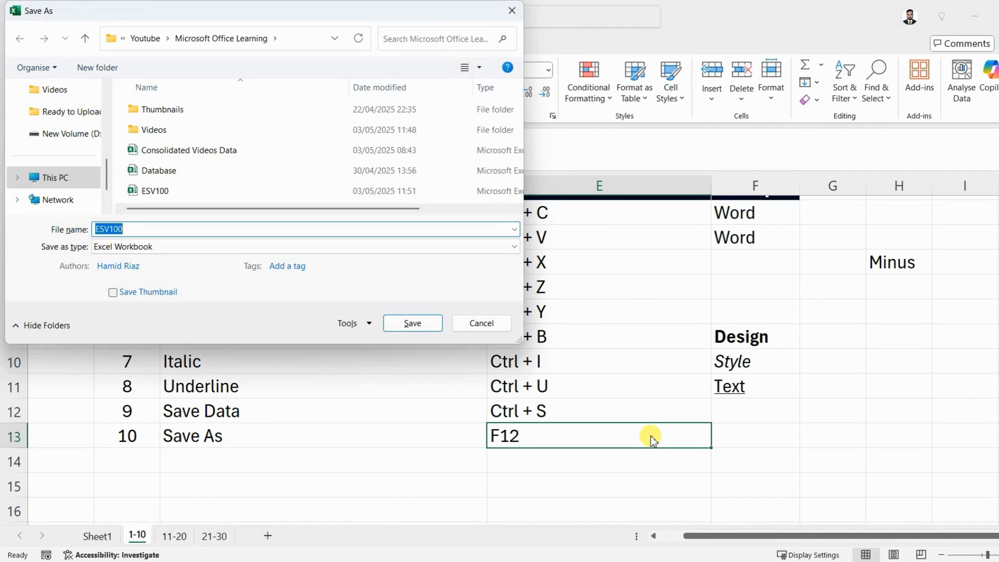
left_click_drag(230, 9, 472, 87)
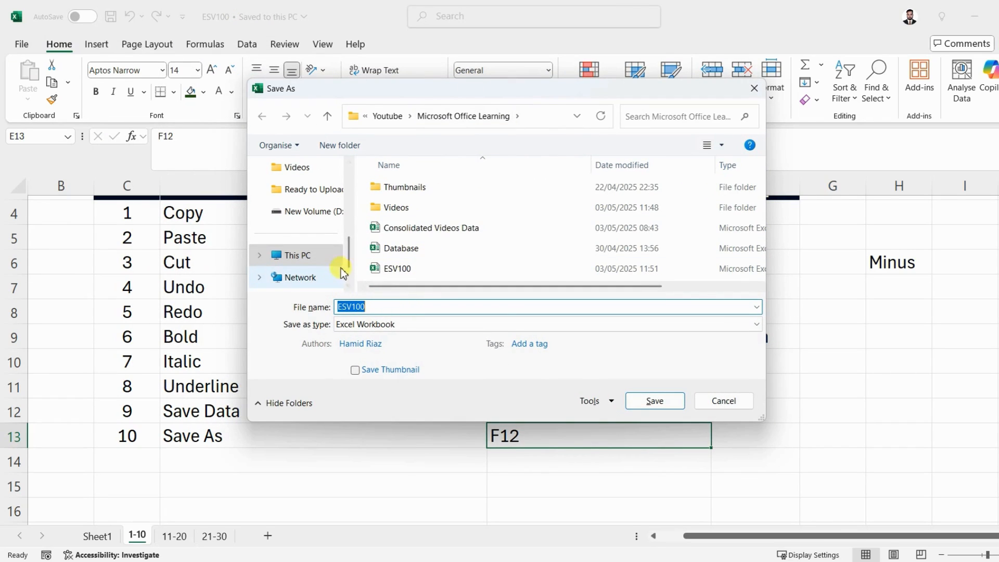
left_click_drag(348, 261, 352, 197)
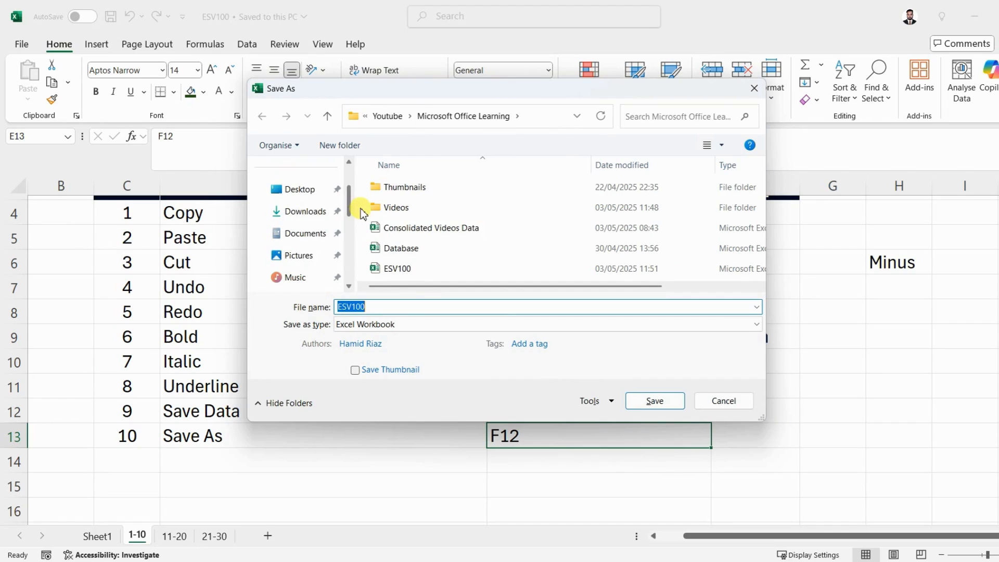
left_click(315, 197)
left_click(378, 307)
left_click(379, 307)
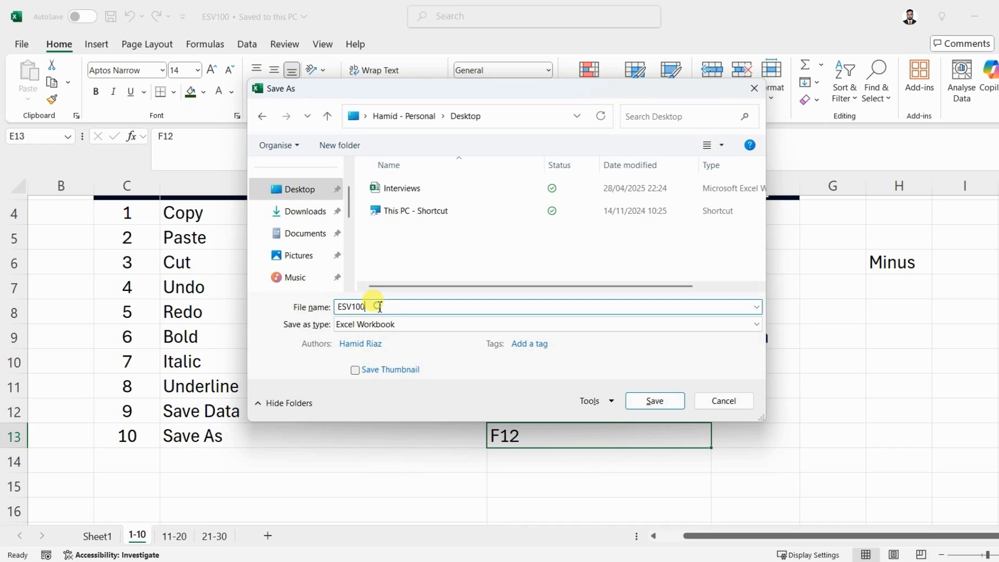
type("v1")
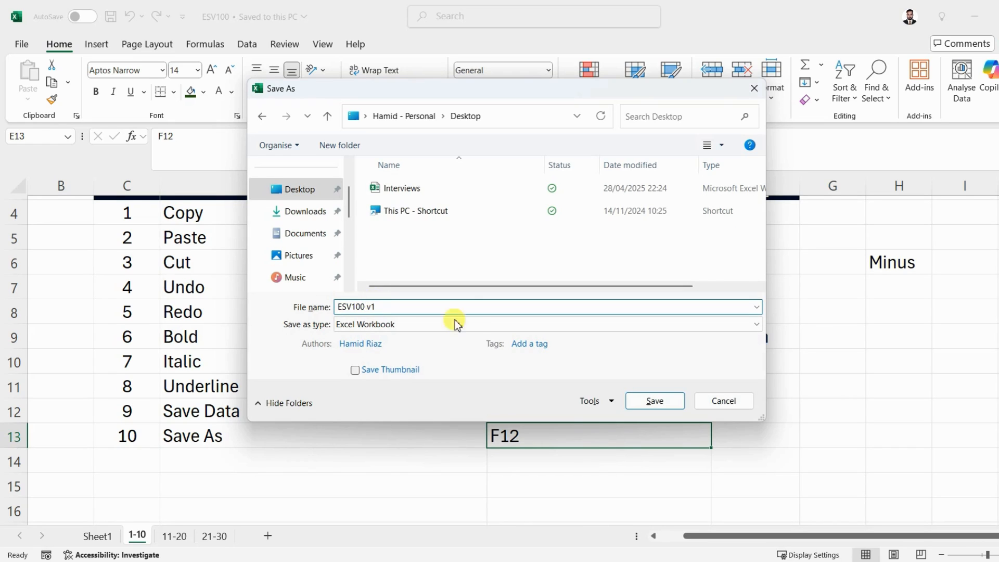
left_click(660, 404)
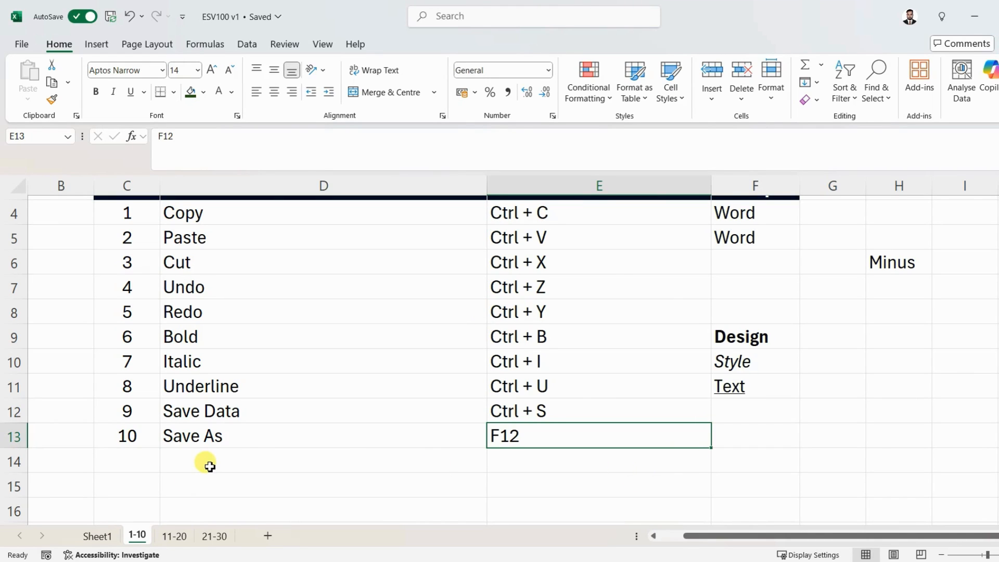
Switch to sheet 11-20, look over the page for opening recent workbooks, and return without opening a file.
left_click(176, 538)
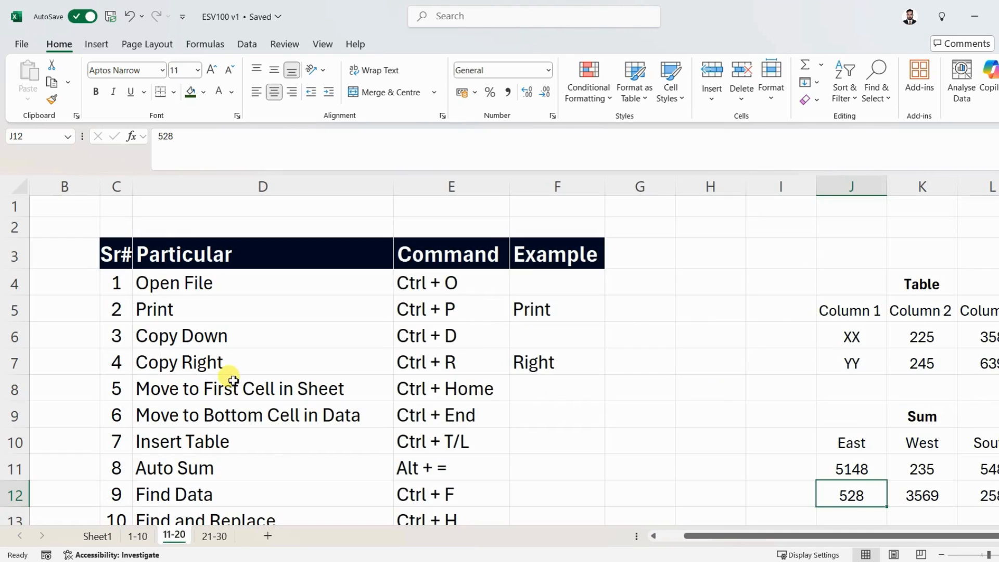
left_click(214, 289)
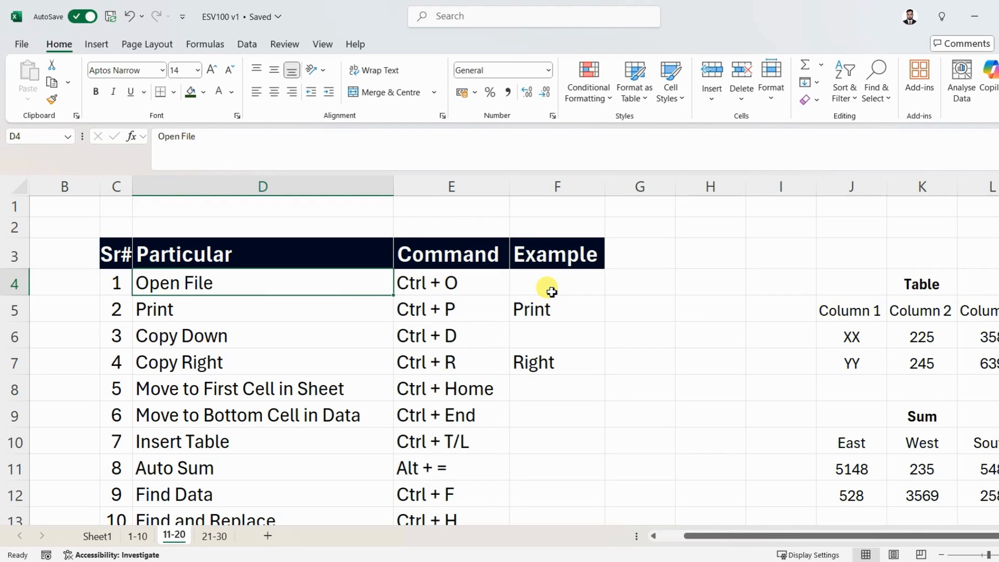
key("ctrl+o")
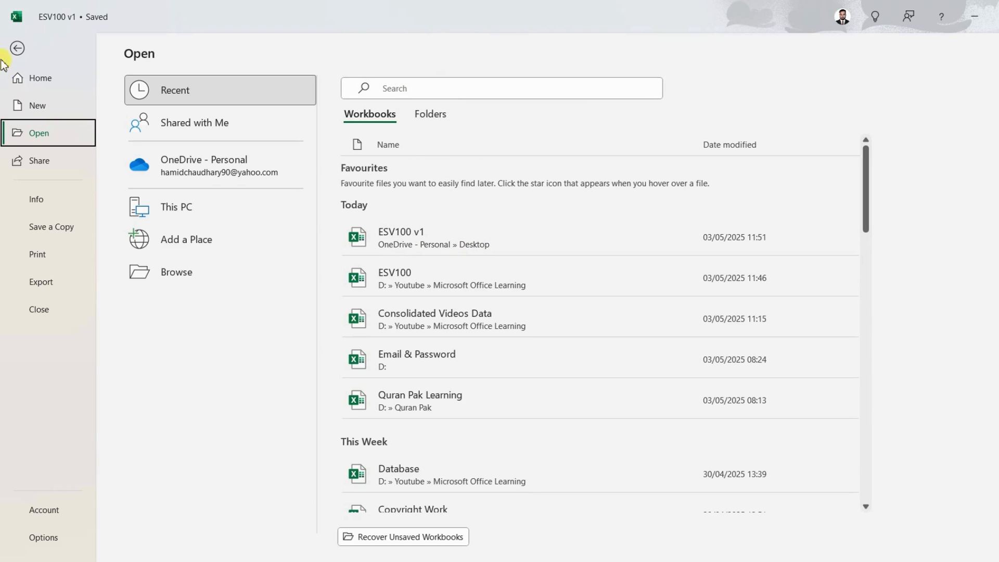
left_click(20, 48)
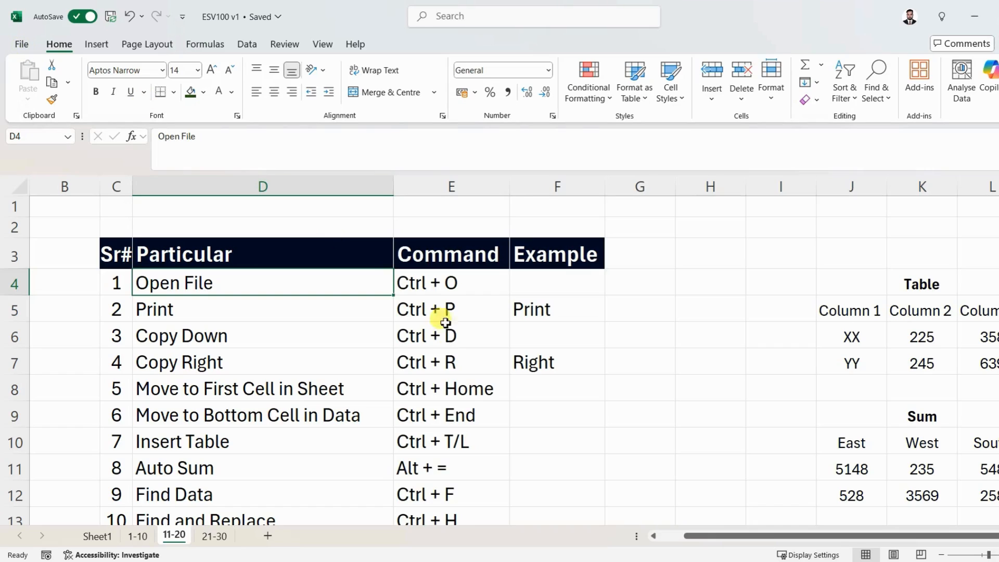
Select range D4:F12, review both pages of the print preview, and return to the sheet without printing.
left_click(240, 313)
left_click(521, 309)
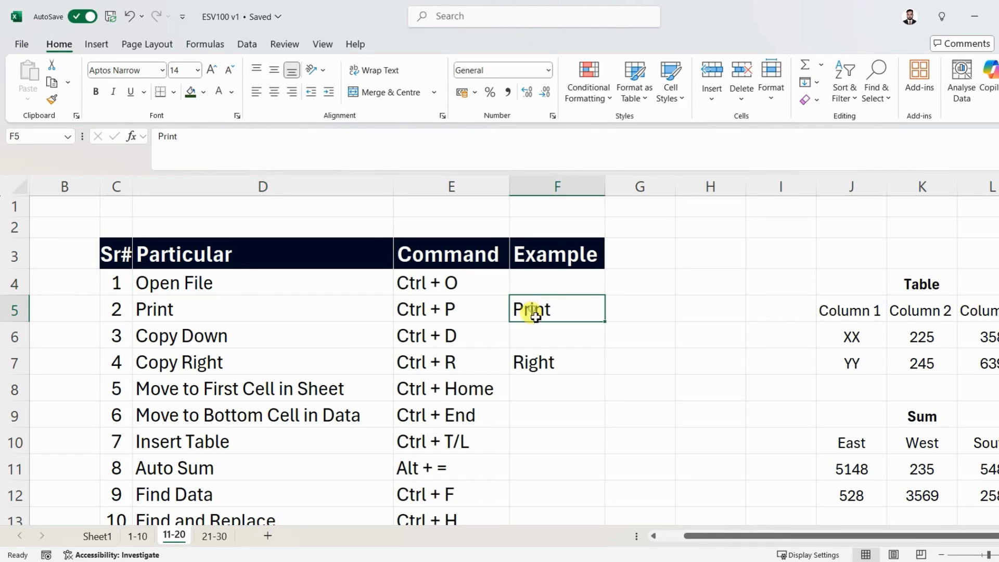
left_click_drag(225, 283, 581, 488)
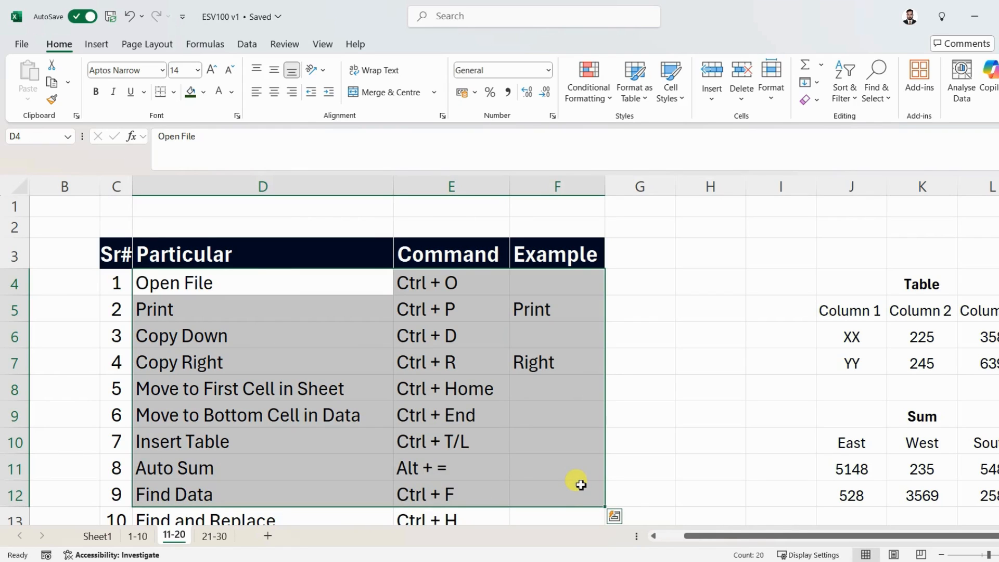
key("ctrl+p")
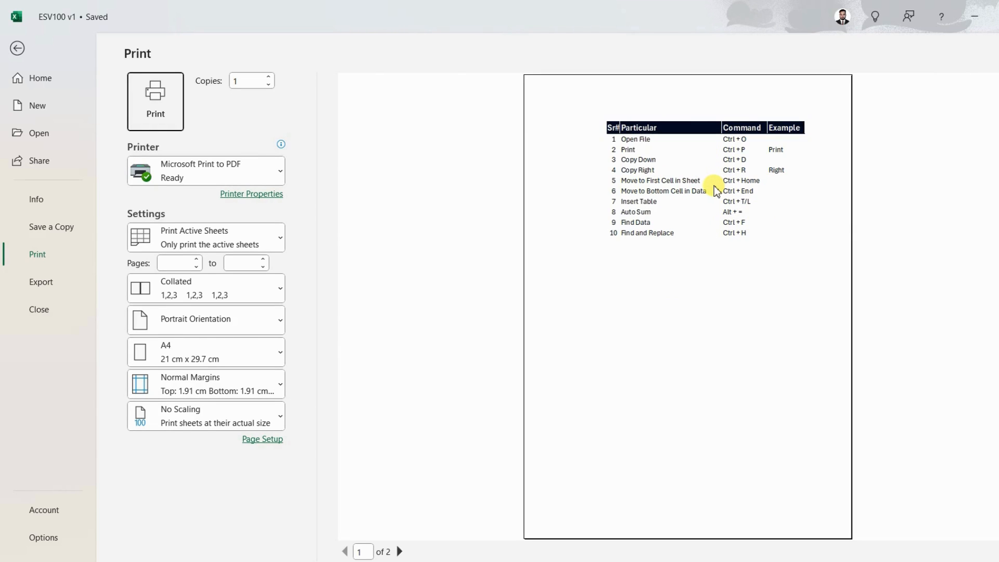
left_click(401, 552)
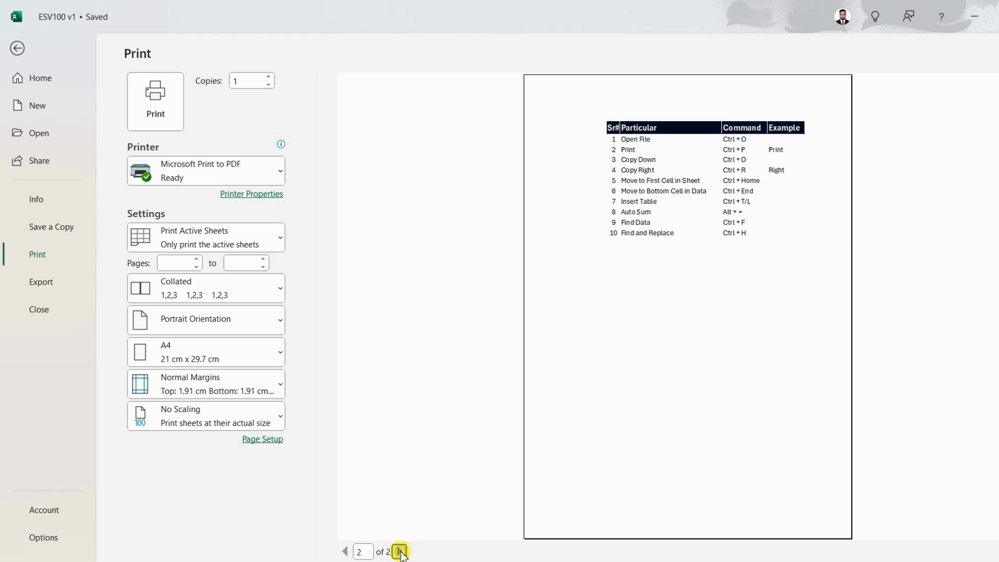
left_click(345, 551)
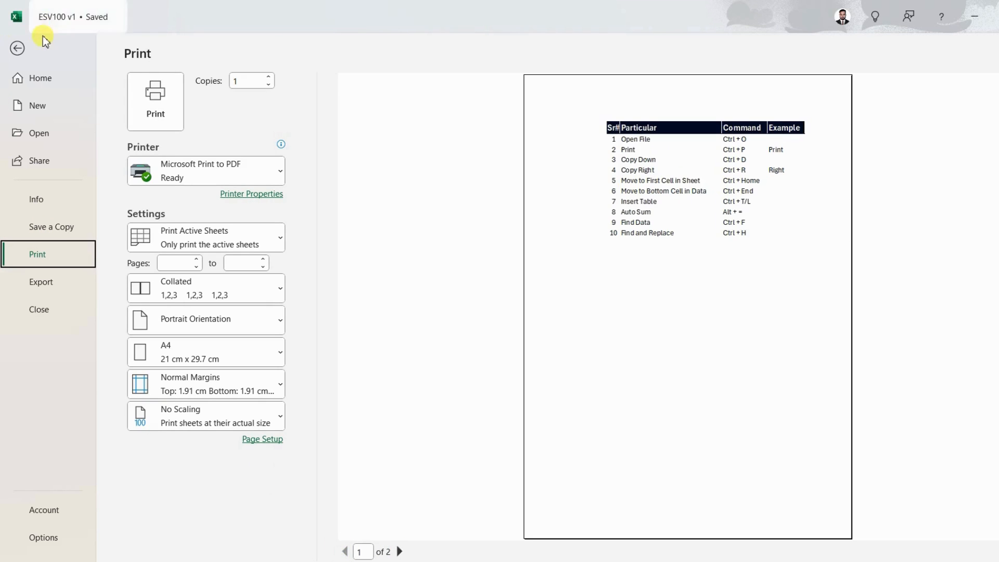
left_click(18, 47)
left_click(660, 391)
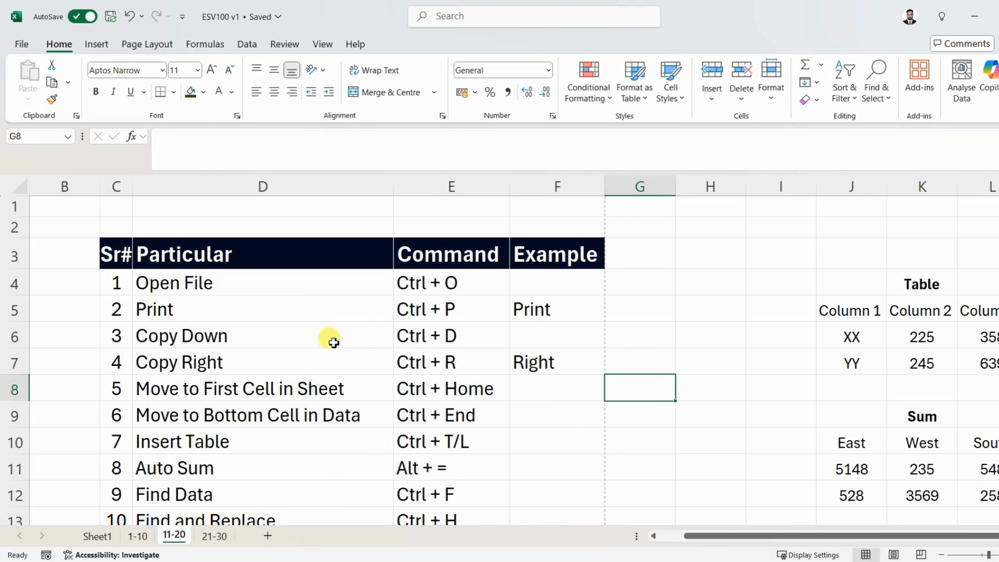
Fill cell F6 with the text from the cell above it, and cell G7 with the text from F7.
left_click(431, 337)
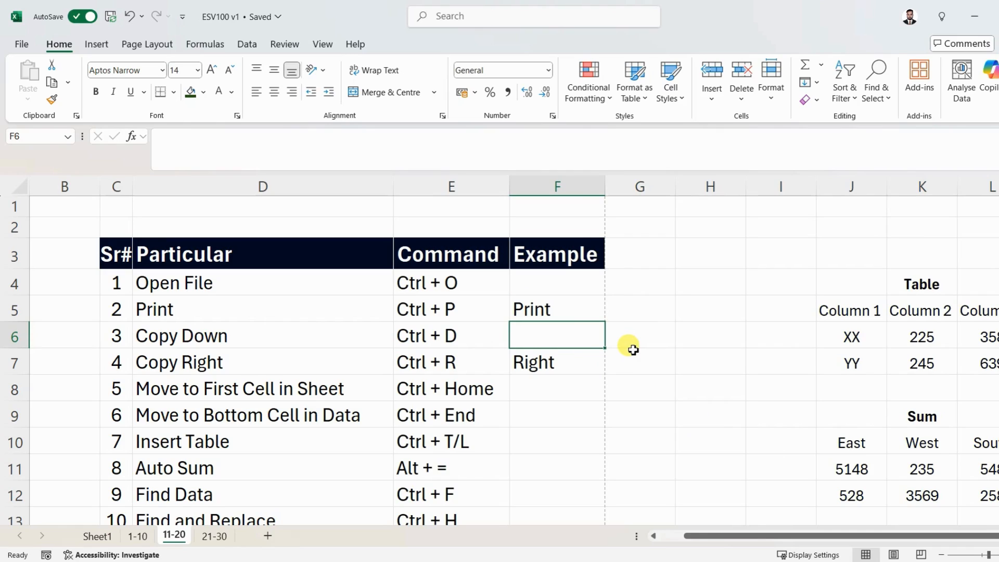
key("ctrl+d")
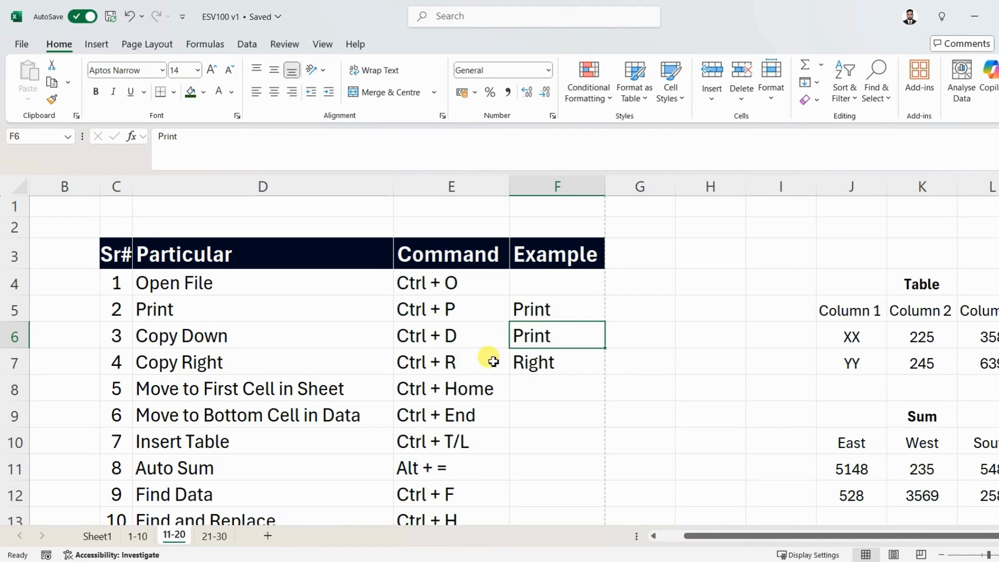
left_click(565, 364)
left_click(622, 363)
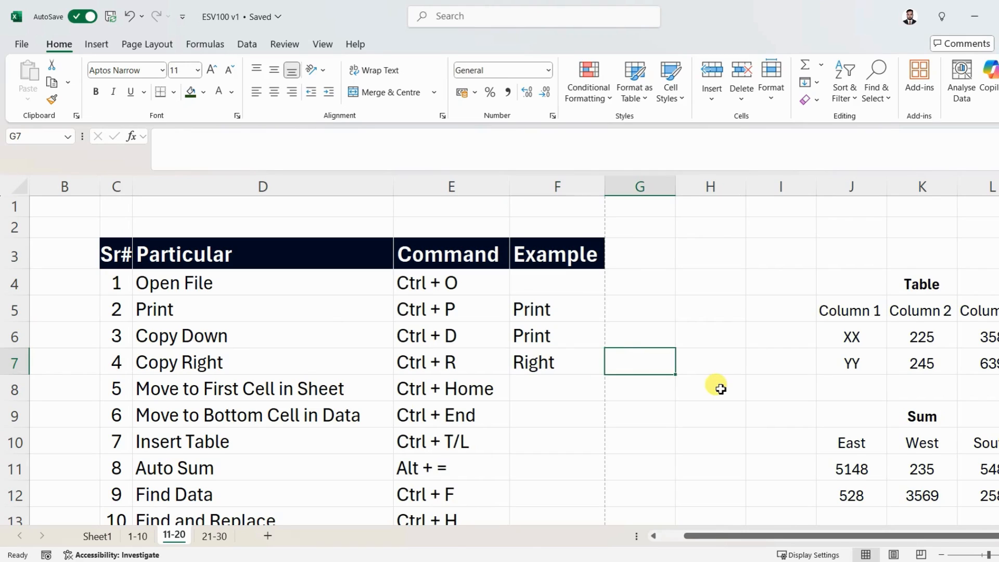
key("ctrl+r")
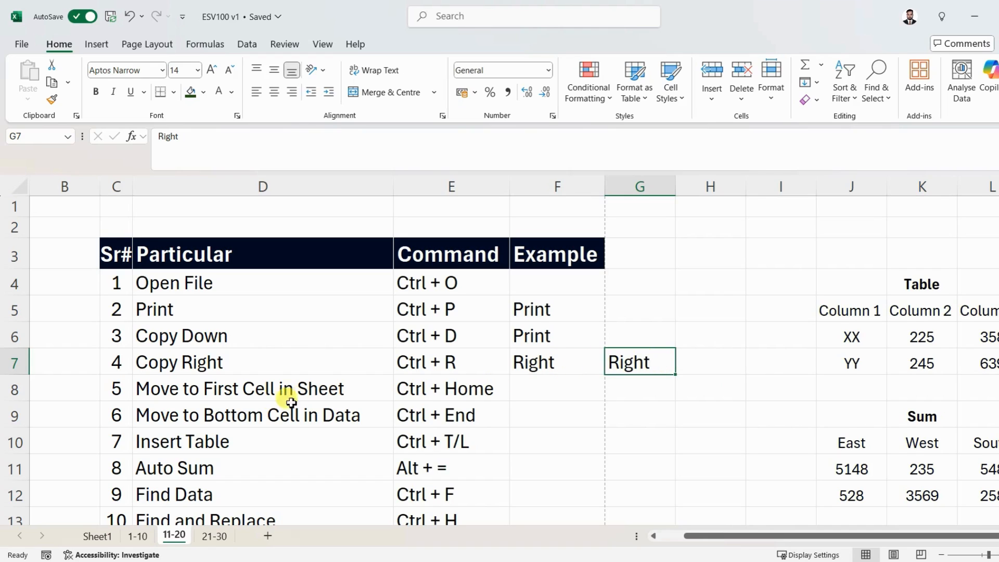
Jump to the sheet's first cell, A1, and from cell D9 to the last used cell of the data.
left_click(237, 390)
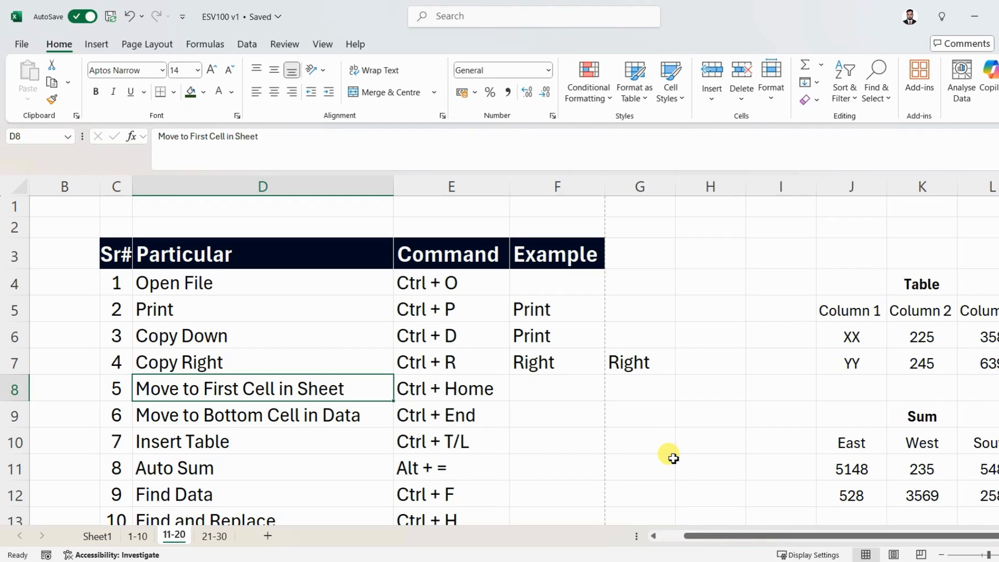
key("ctrl+Home")
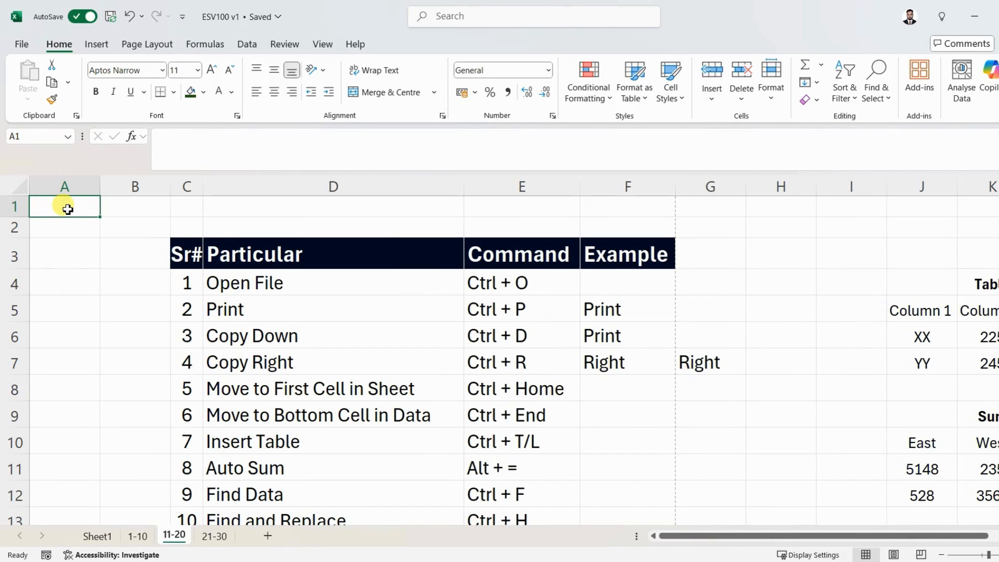
left_click(319, 417)
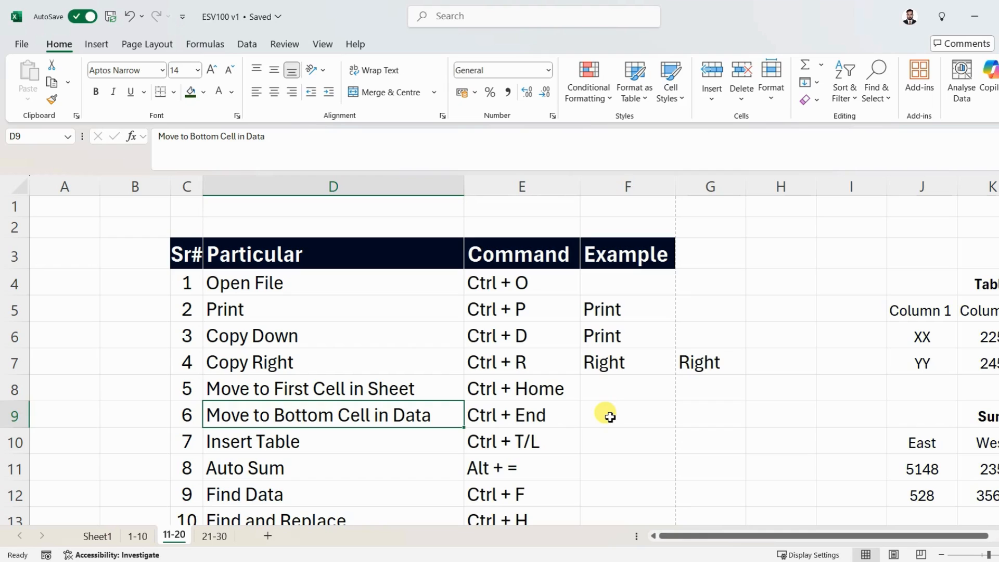
key("ctrl+End")
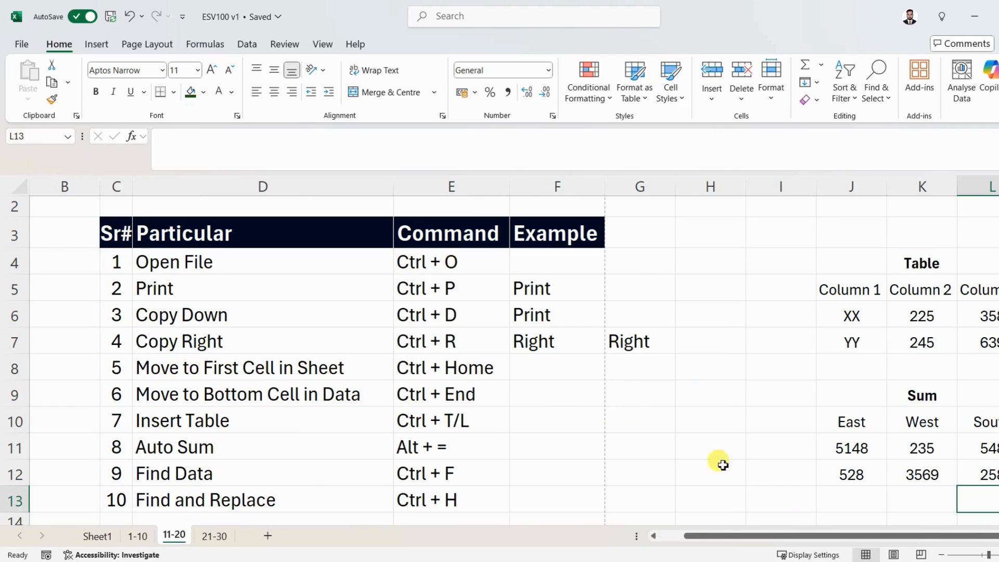
scroll(871, 514, "down", 1)
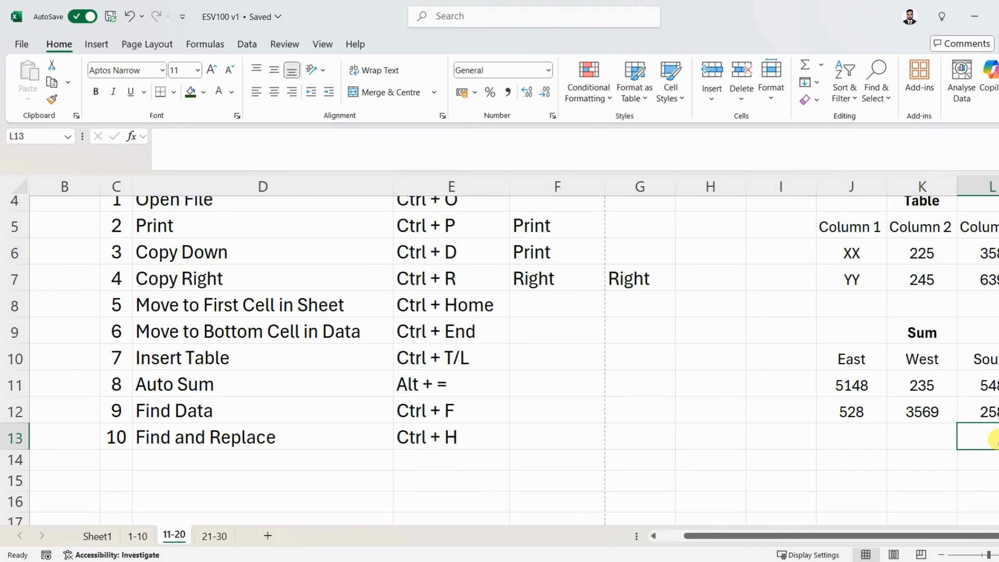
scroll(885, 448, "up", 1)
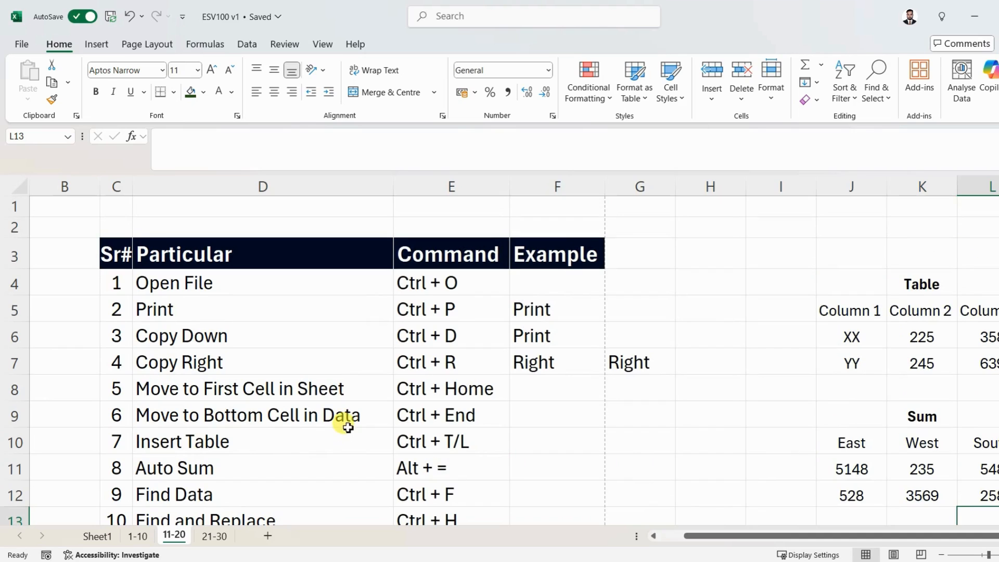
Convert the range J5:L7 under the Table heading into a table, using its first row as headers.
left_click(255, 439)
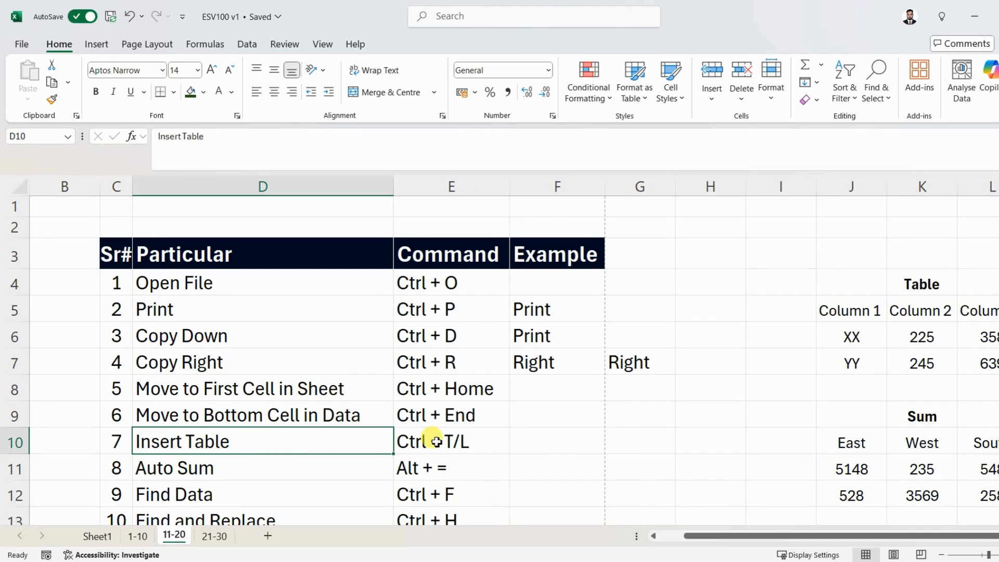
scroll(436, 440, "down", 1)
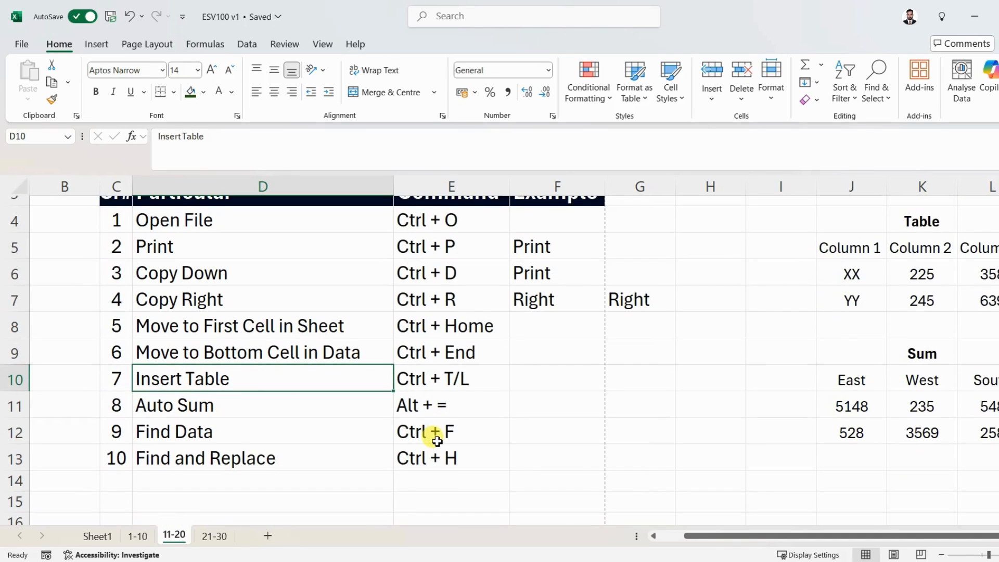
scroll(436, 440, "up", 1)
left_click(854, 311)
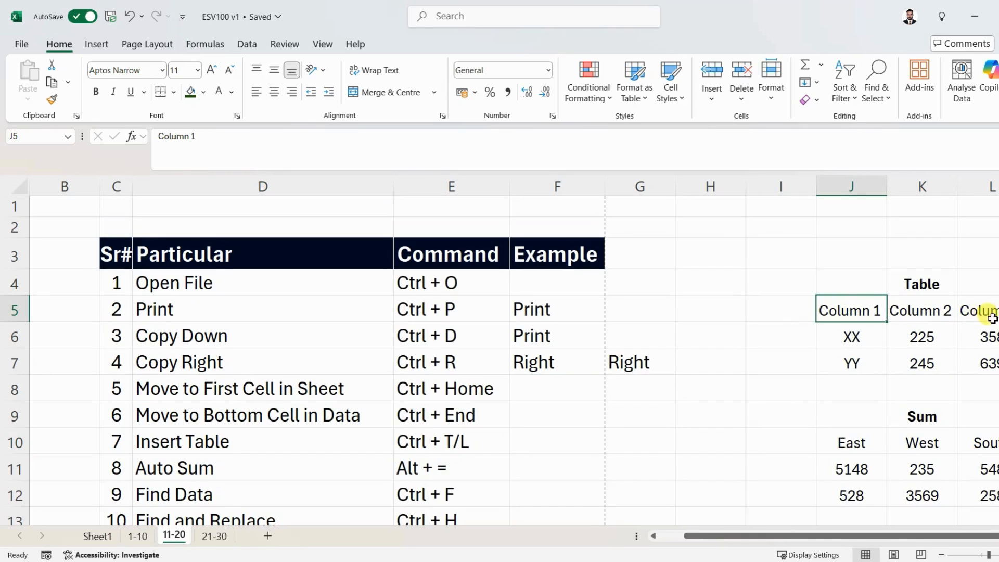
mouse_move(870, 310)
left_mouse_down()
mouse_move(989, 352)
mouse_move(991, 367)
left_mouse_up()
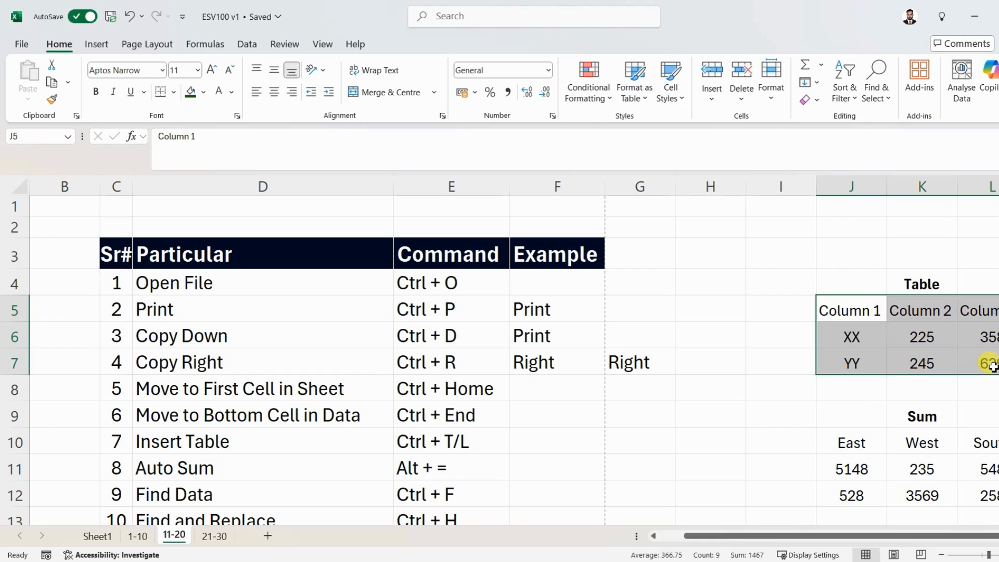
key("ctrl+t")
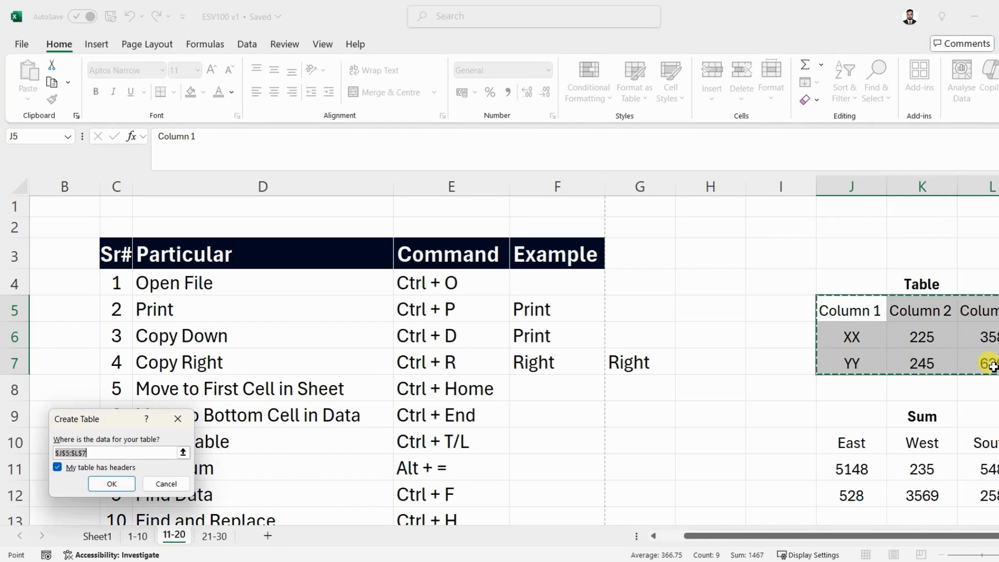
left_click_drag(114, 422, 700, 229)
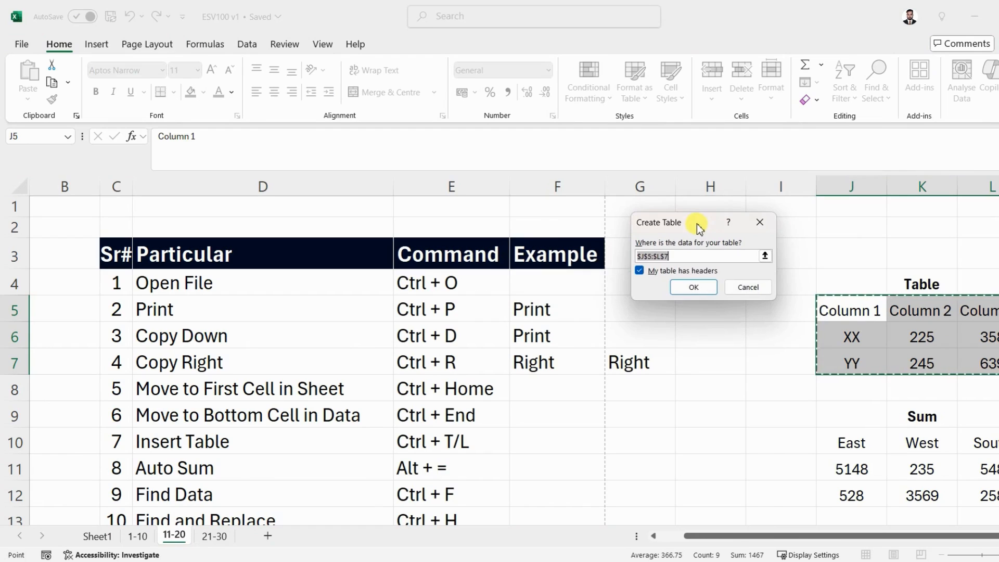
left_click(639, 271)
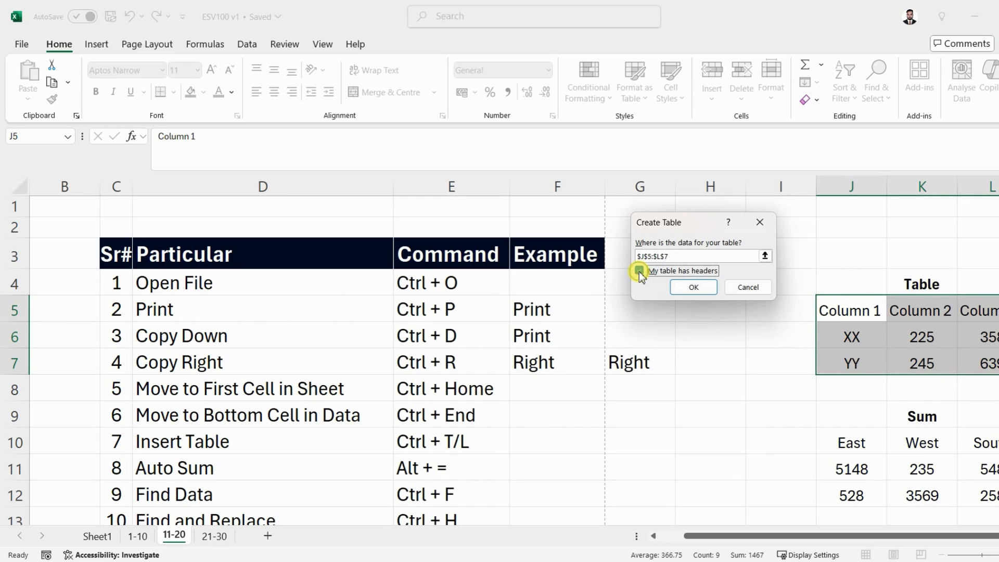
left_click(694, 286)
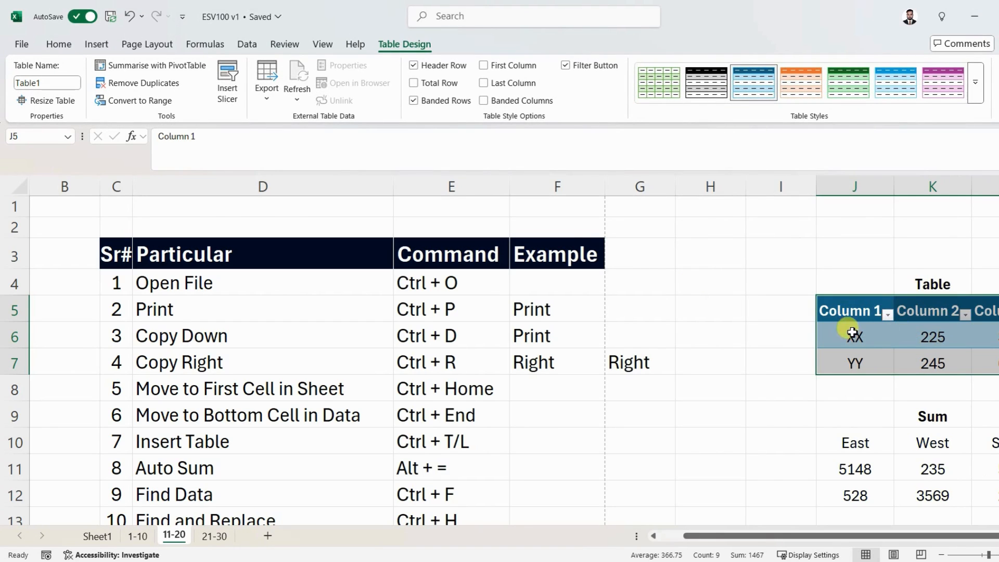
left_click(707, 409)
Total the East column in cell J13 with AutoSum over J11:J12.
scroll(679, 400, "down", 1)
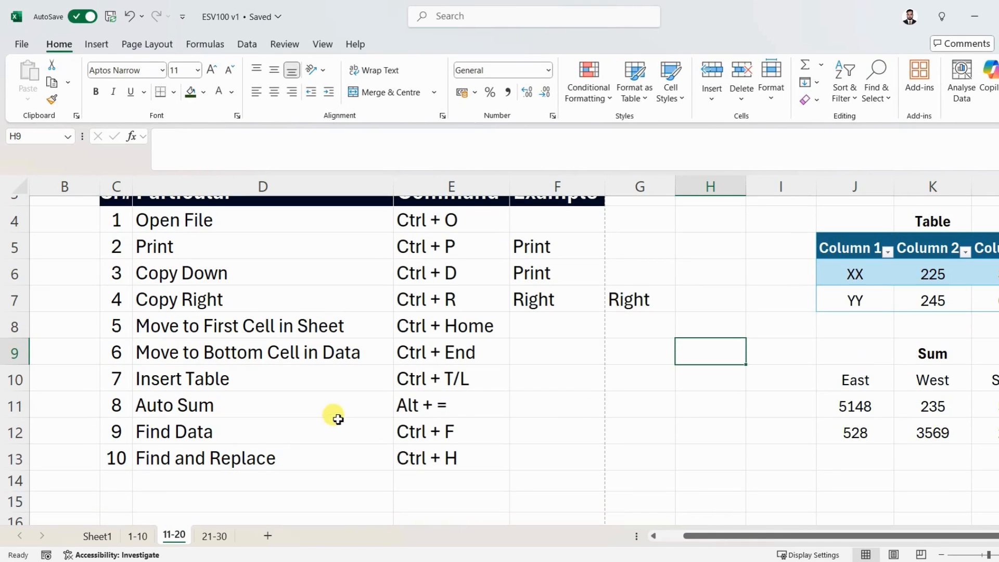
left_click(437, 411)
left_click(905, 388)
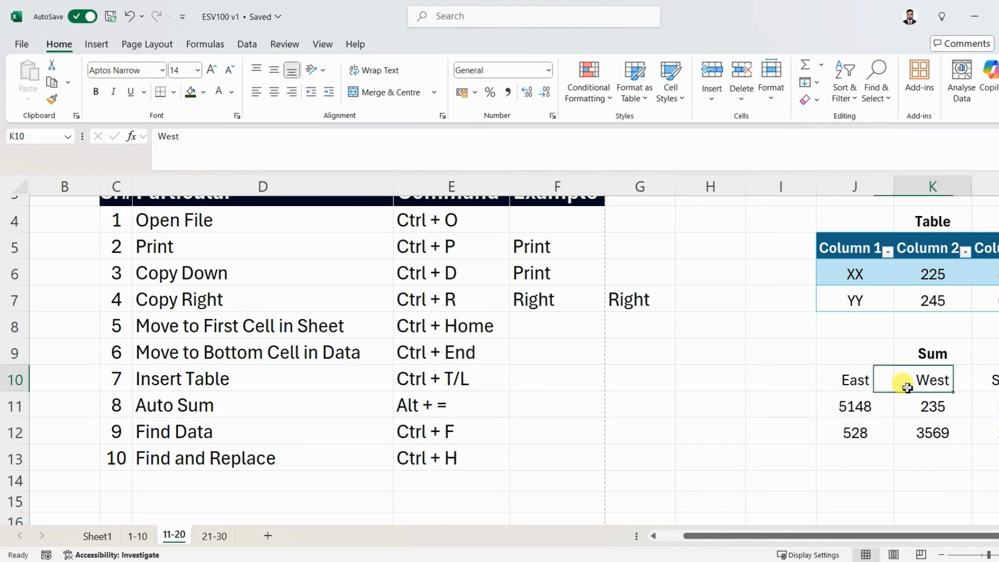
key("Right")
key("Right")
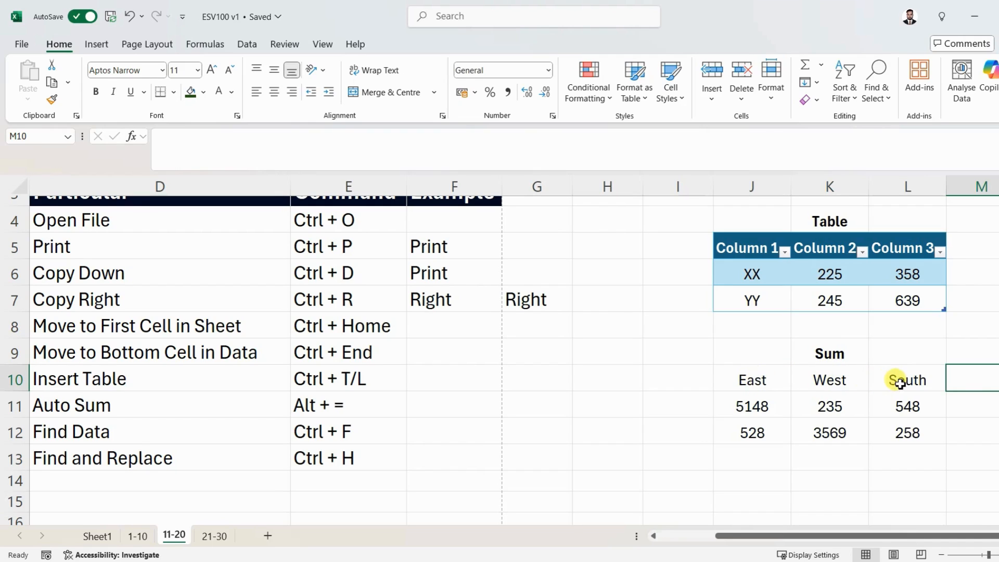
left_click(751, 460)
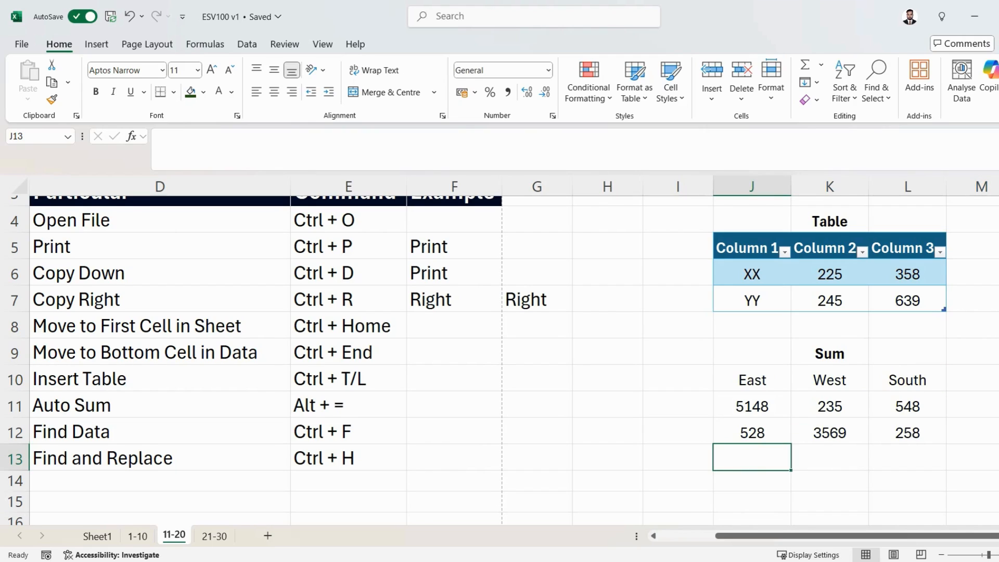
key("alt+equal")
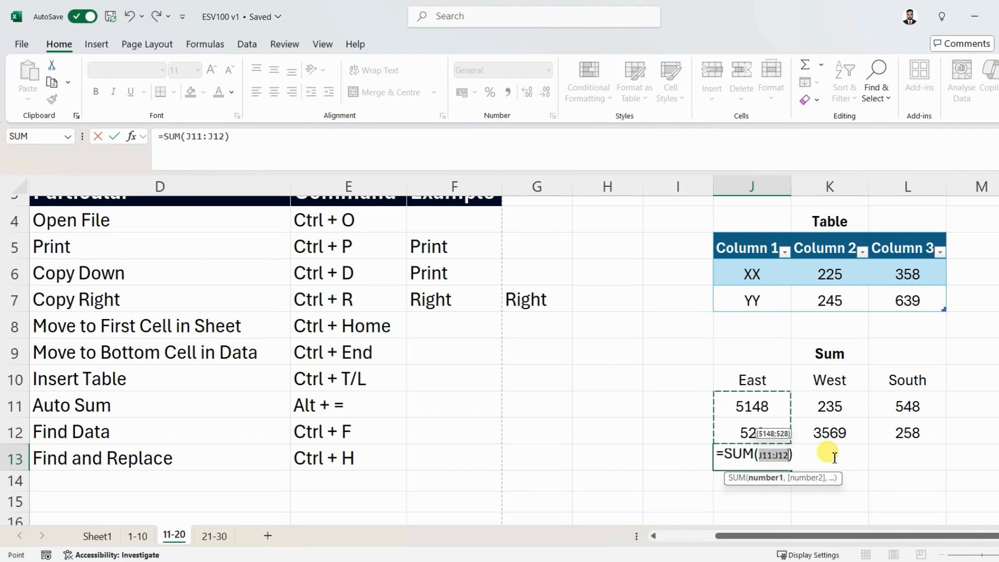
key("Return")
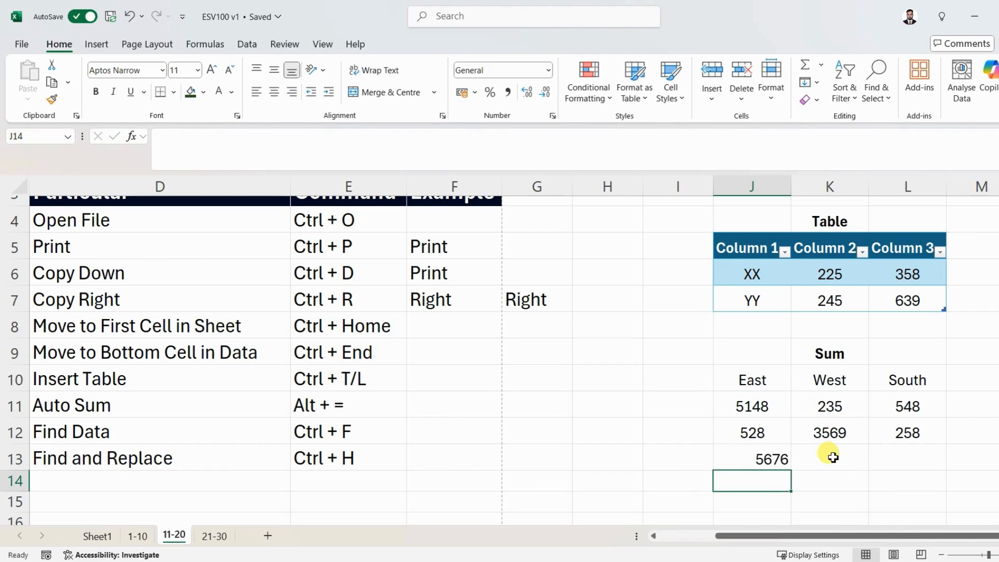
Fill the East total formula from J13 across to K13:L13 and check the formula in K13.
left_click(753, 458)
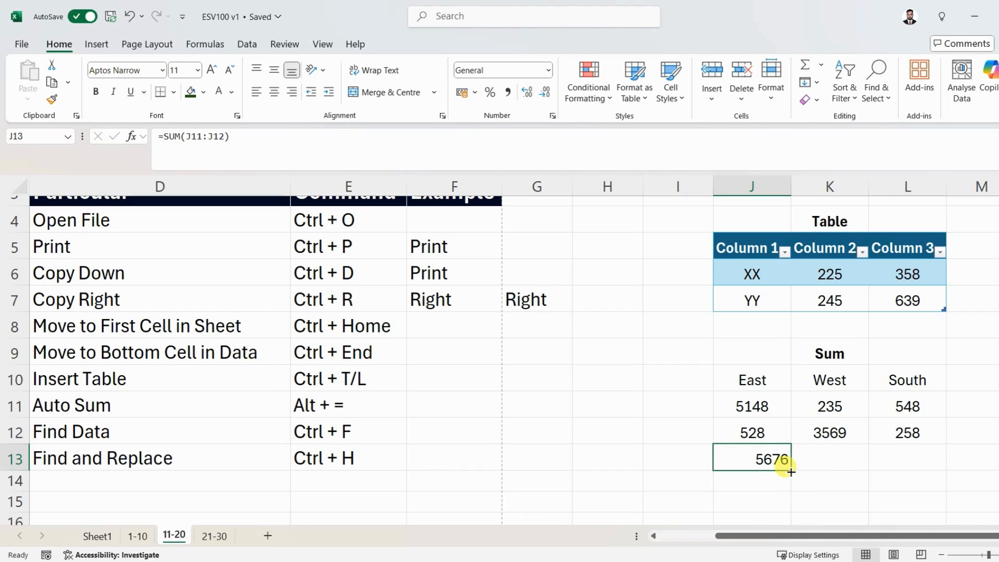
left_click_drag(792, 471, 916, 466)
left_click(836, 455)
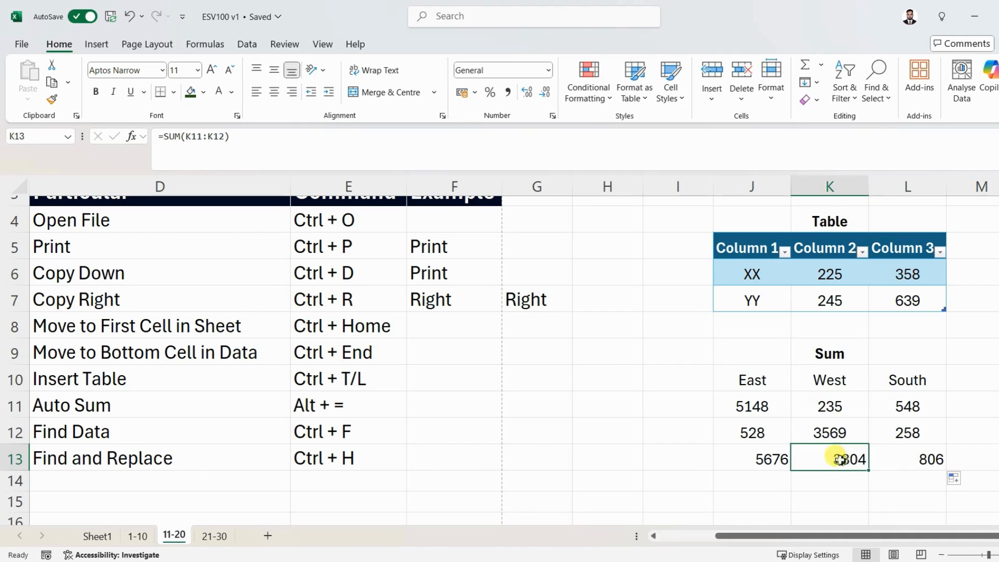
Search the sheet for "East" with Find, then close the search dialog.
left_click(154, 433)
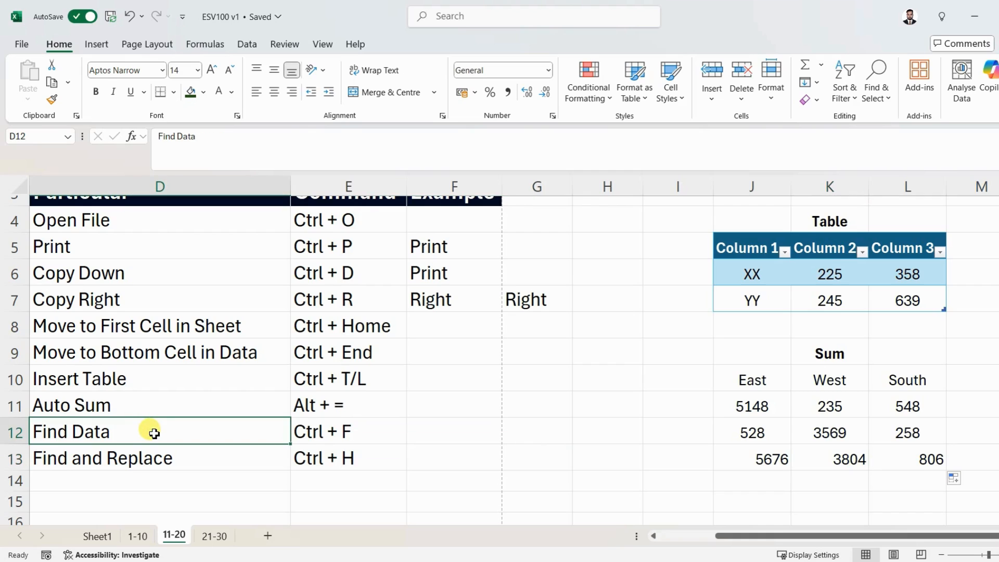
key("Left")
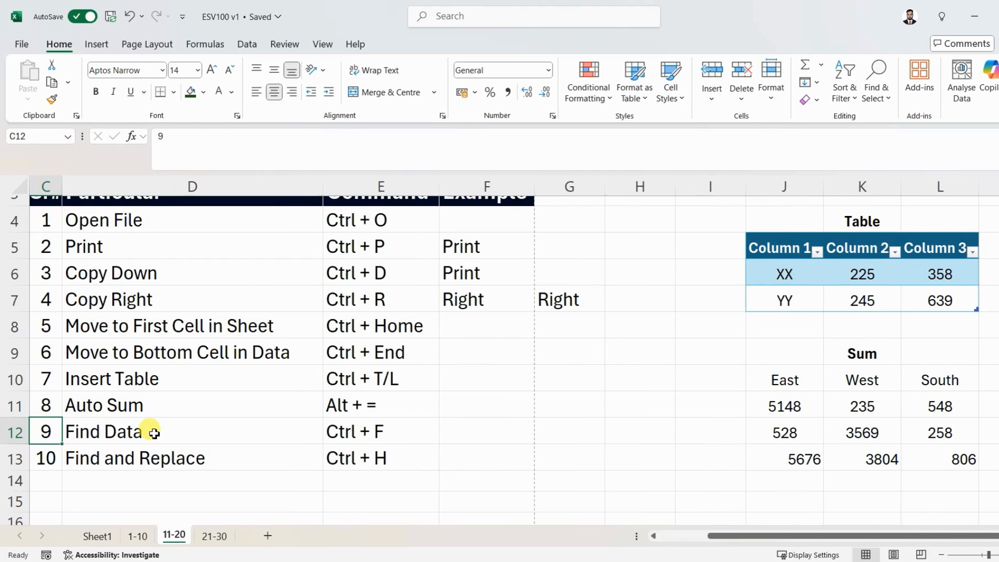
key("Left")
key("Right")
key("Right")
key("Right")
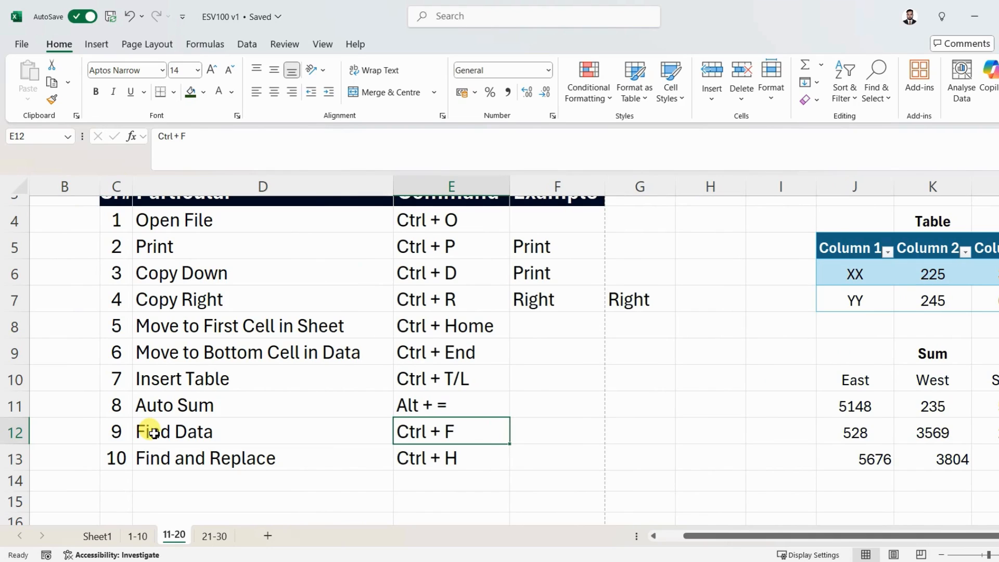
key("ctrl+f")
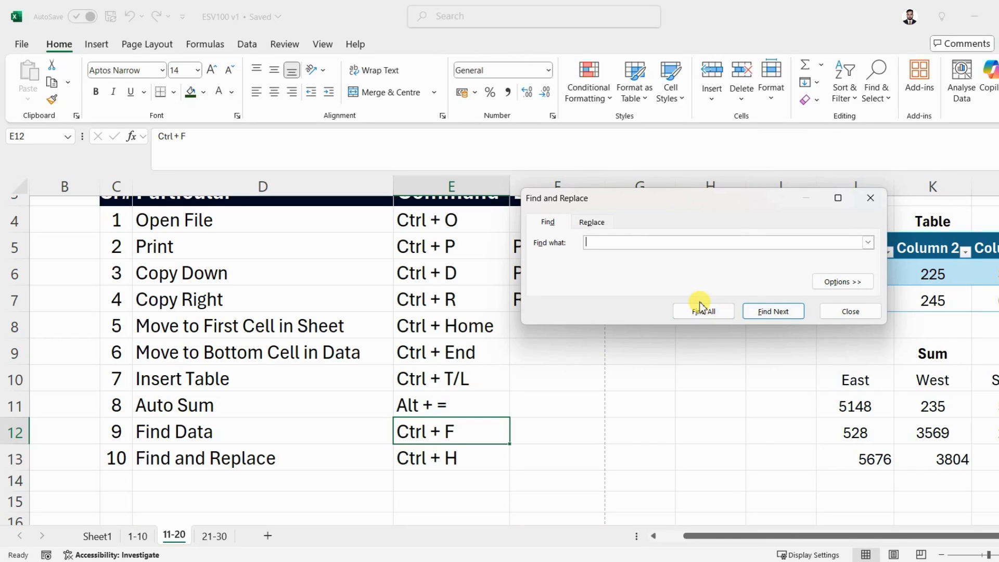
key("Caps_Lock")
type("E")
key("Caps_Lock")
type("as")
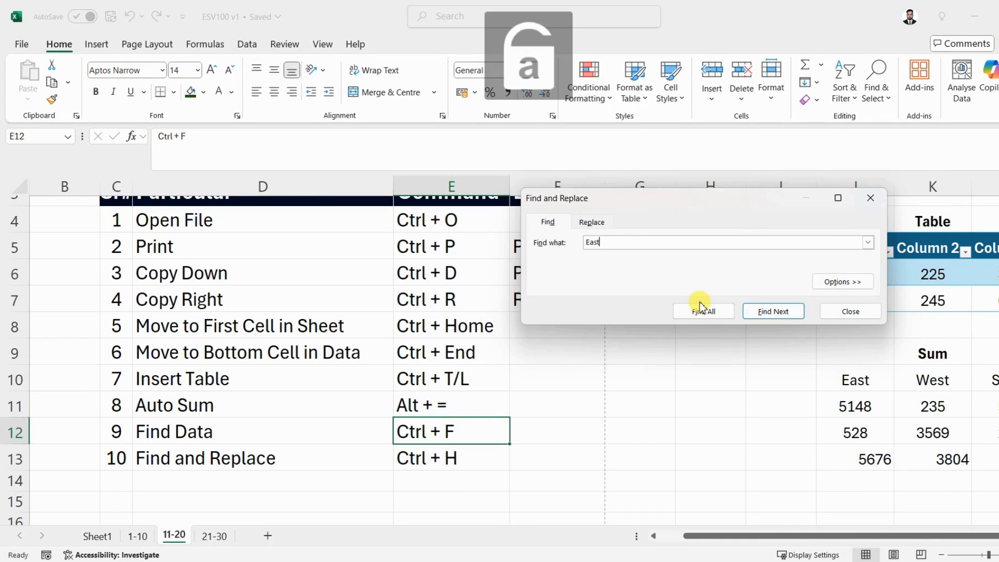
type("t")
left_click(701, 308)
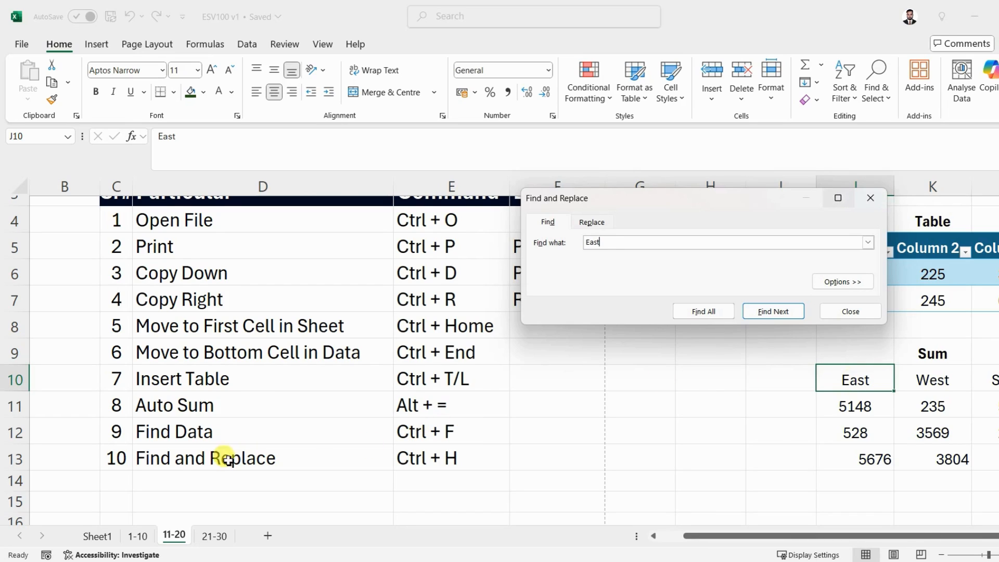
left_click(871, 199)
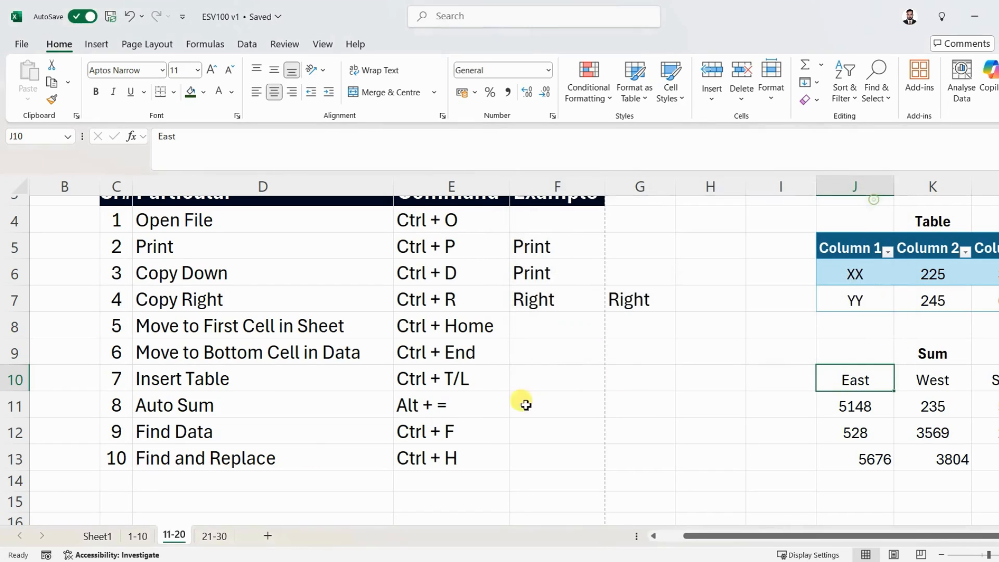
Replace all occurrences of "East" with "No" and close the Find and Replace dialog.
left_click(304, 463)
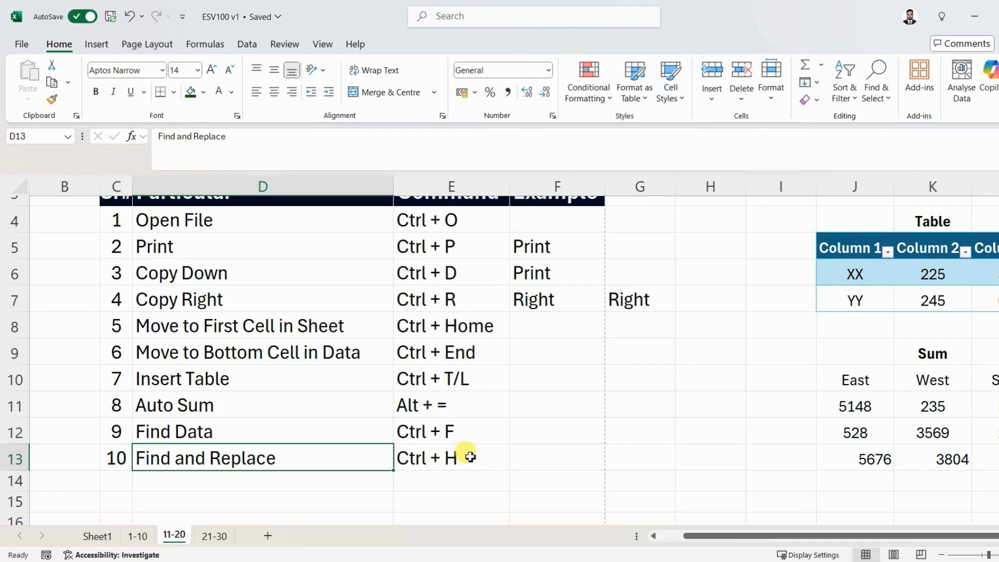
key("ctrl+h")
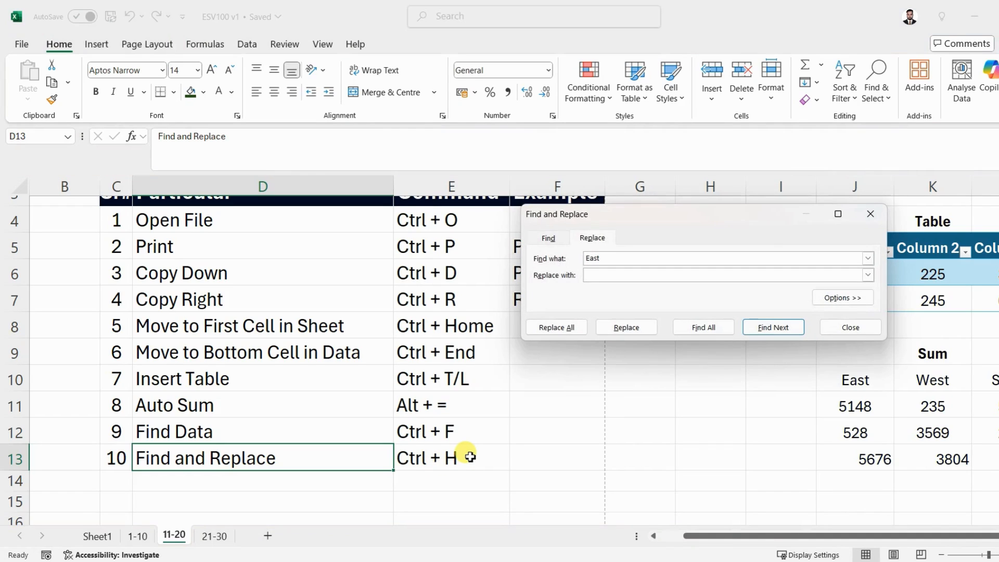
left_click(634, 274)
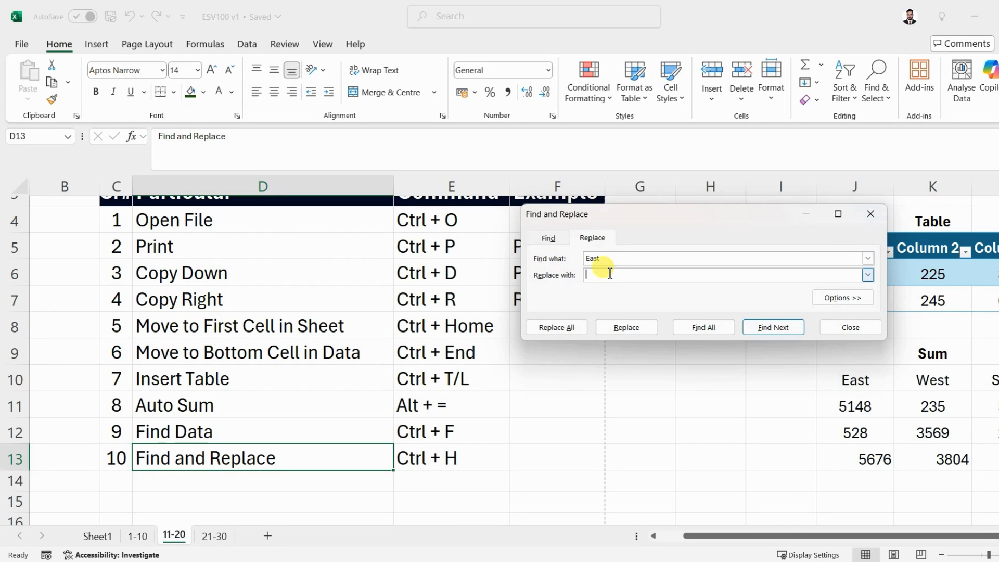
type("N")
key("Caps_Lock")
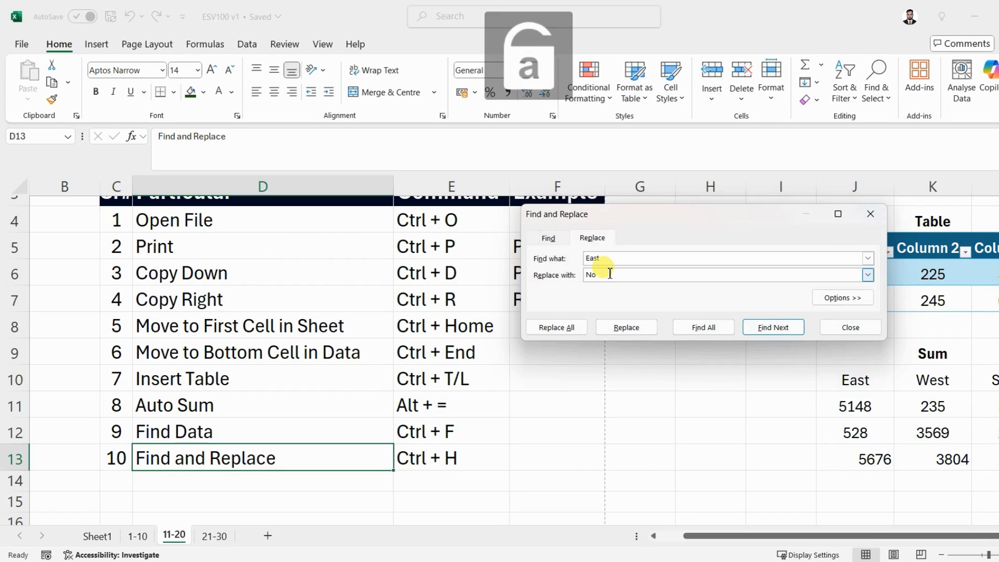
type("o")
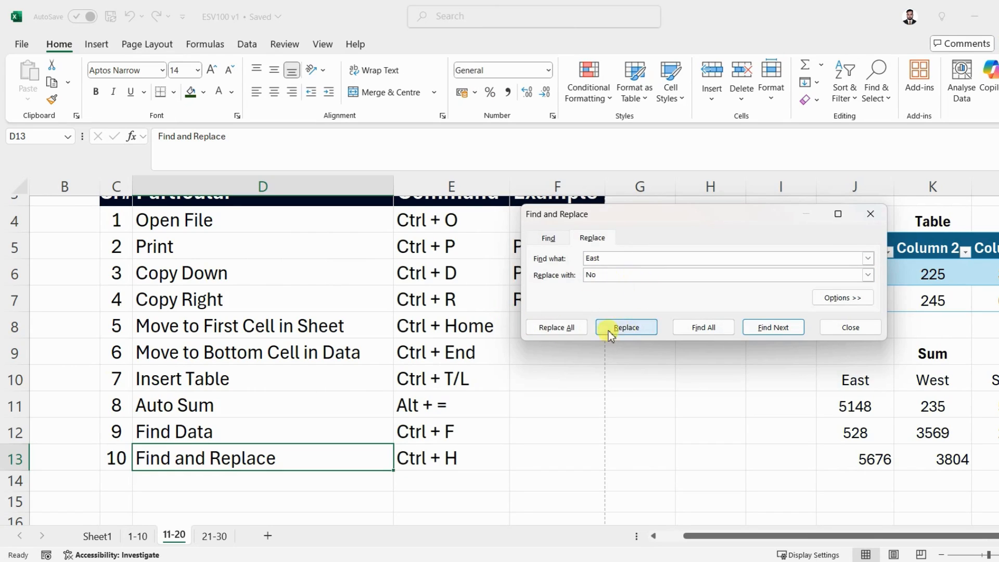
left_click(549, 328)
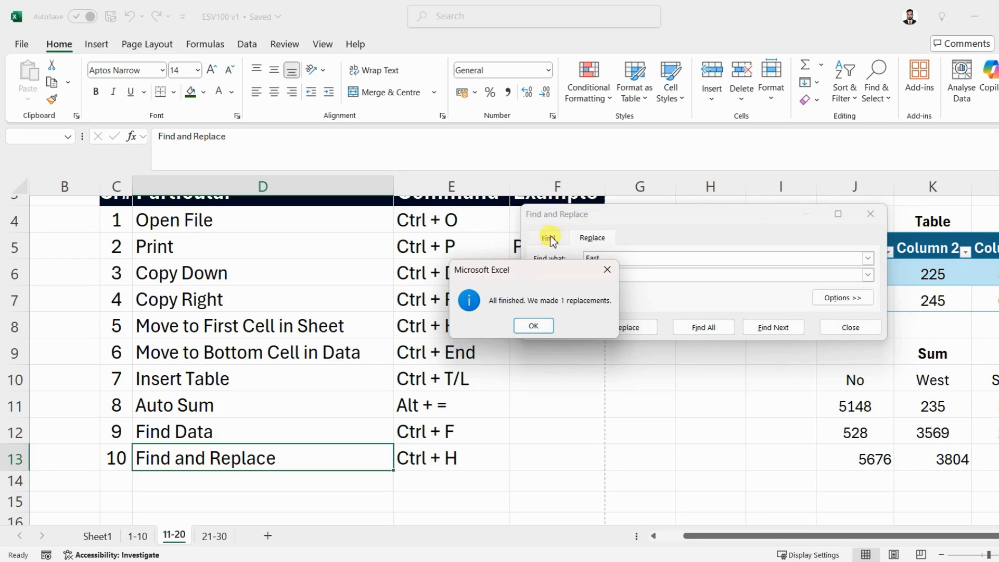
left_click_drag(540, 276, 399, 254)
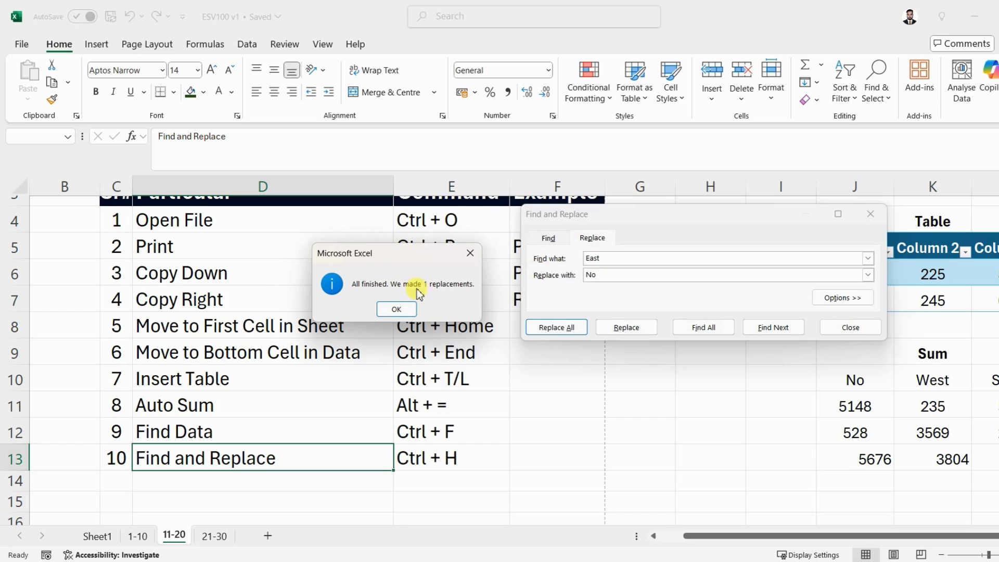
left_click(395, 310)
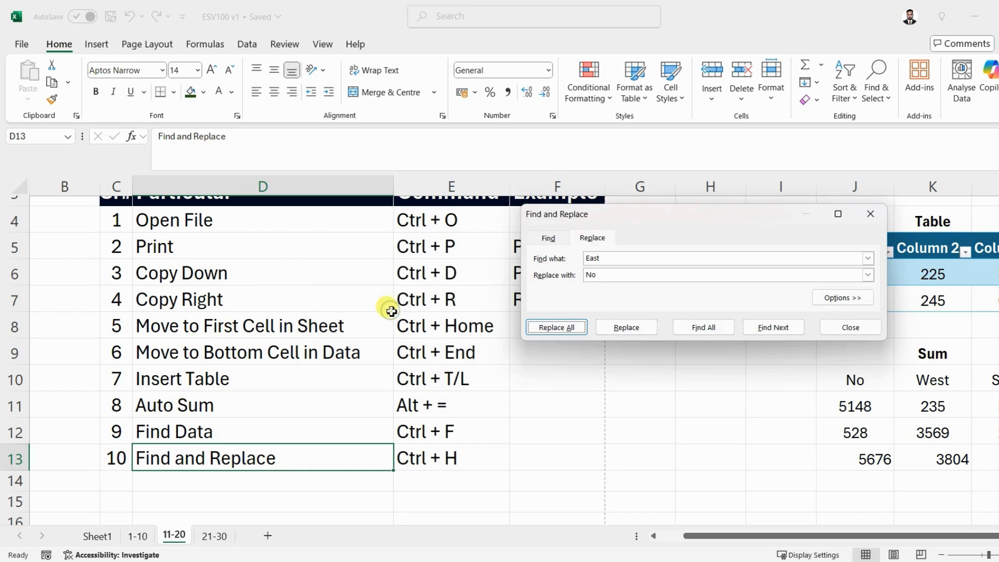
left_click(866, 217)
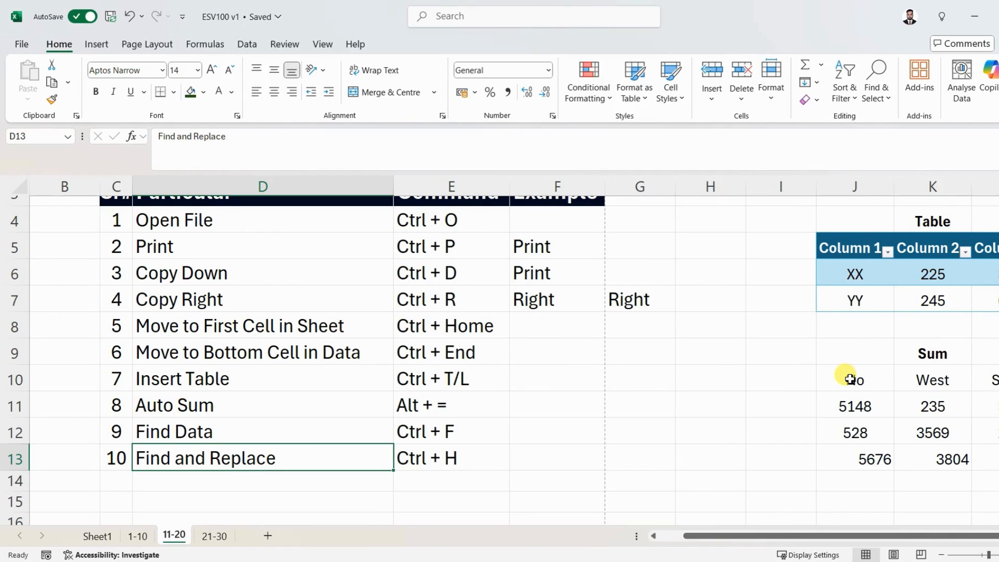
Check the replaced heading in cell J10 and undo the replacement.
left_click(879, 383)
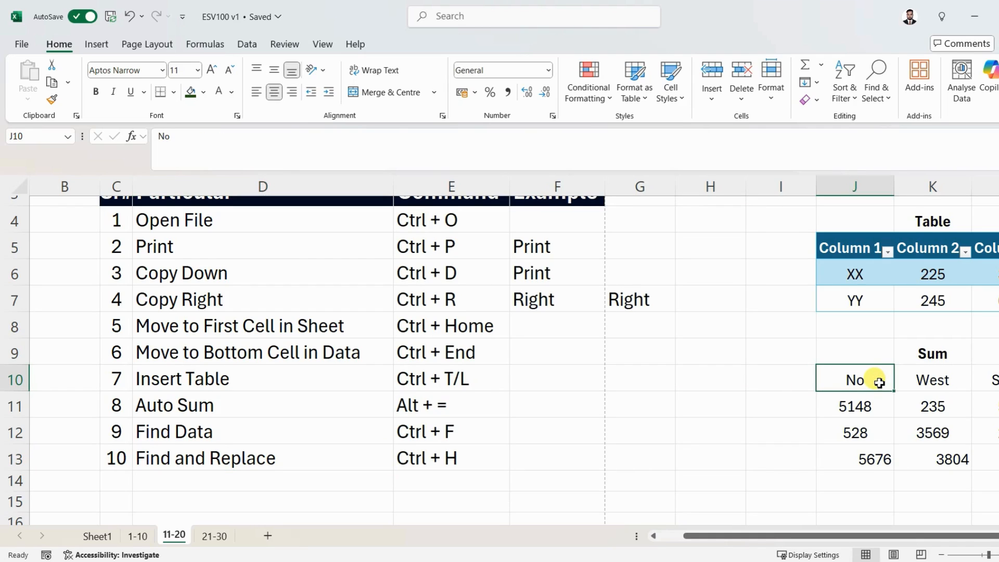
key("ctrl+z")
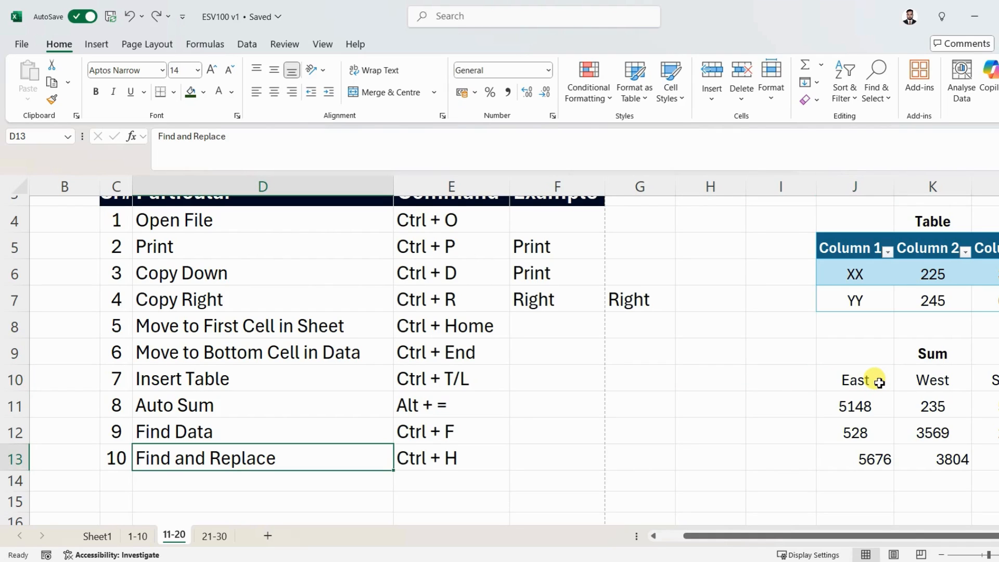
scroll(476, 404, "up", 1)
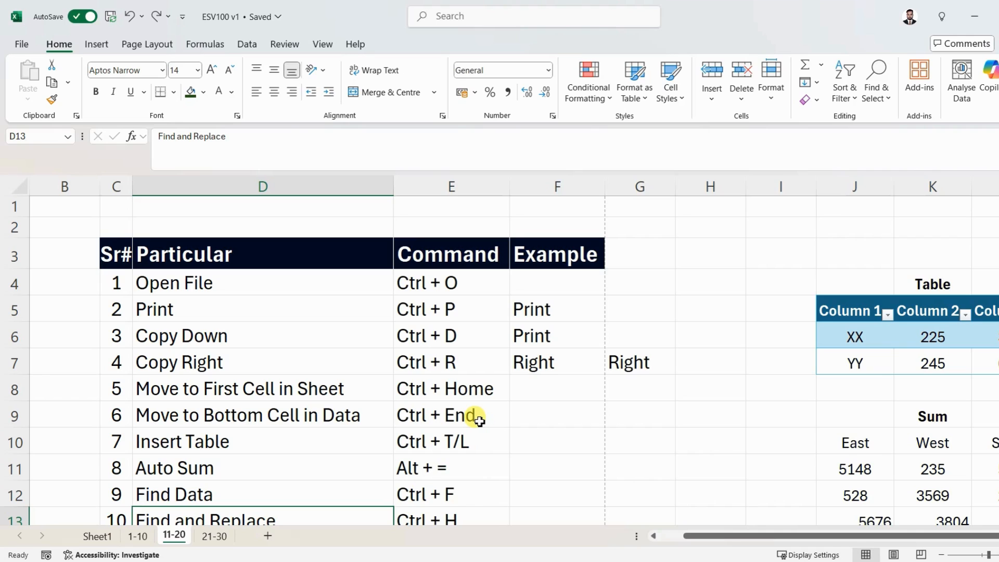
Open sheet 21-30, move back through sheet 11-20 to 1-10, and return to 21-30.
left_click(215, 536)
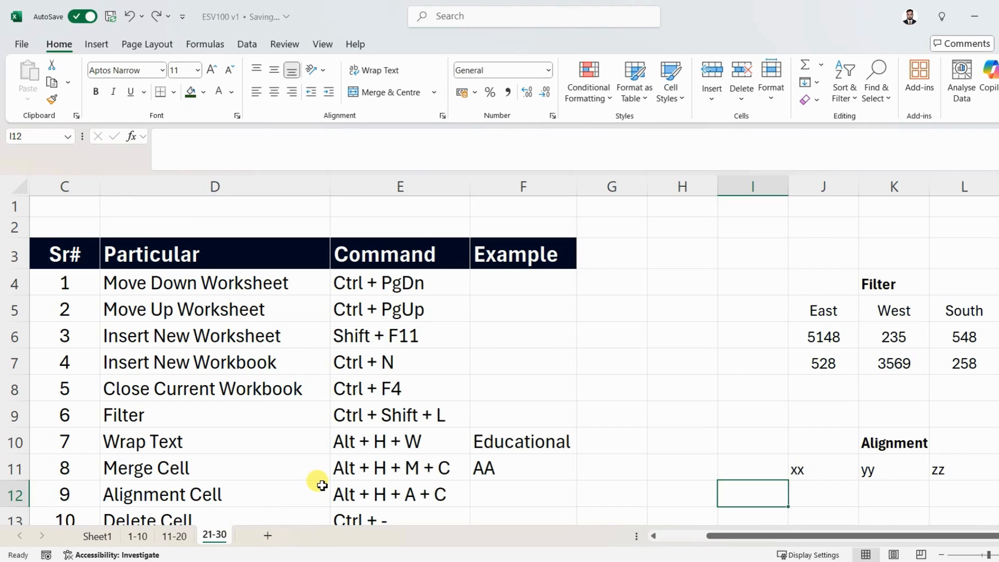
key("ctrl+Page_Up")
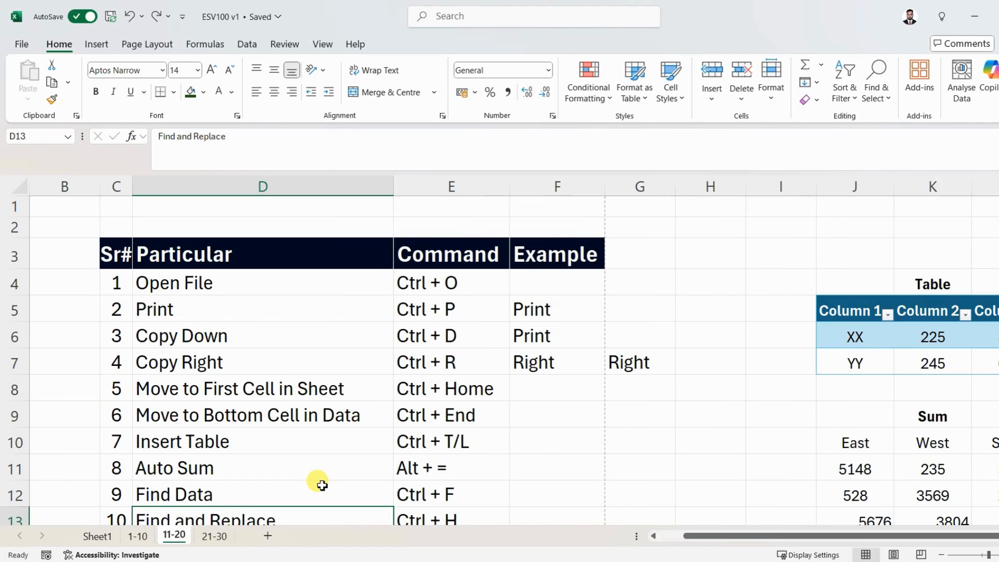
key("ctrl+Page_Up")
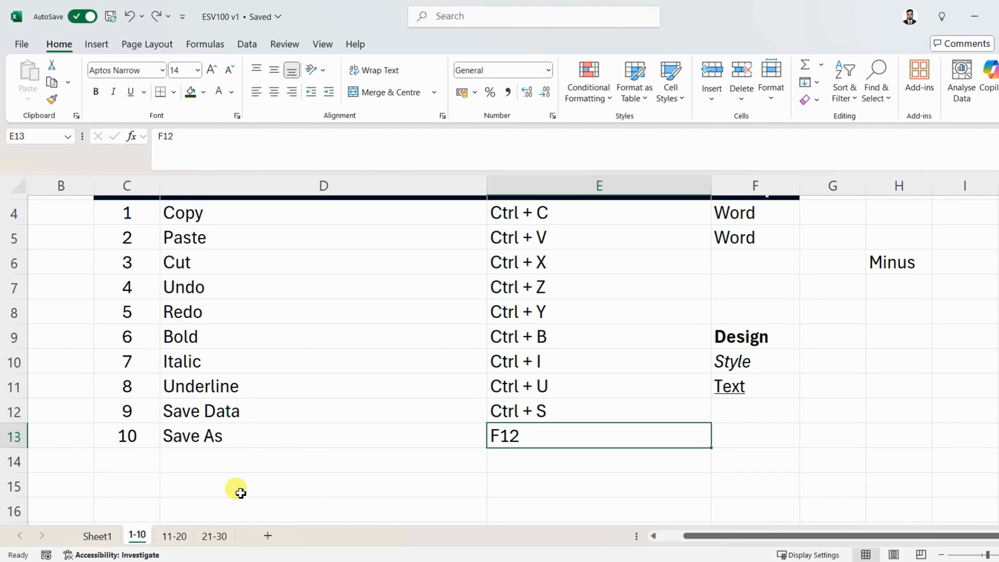
key("ctrl+Page_Down")
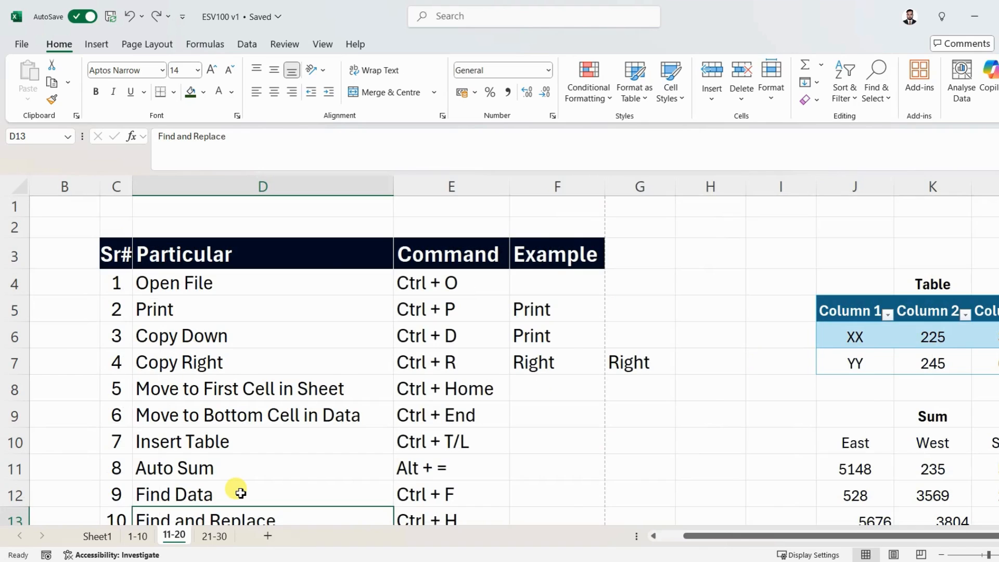
key("ctrl+Page_Down")
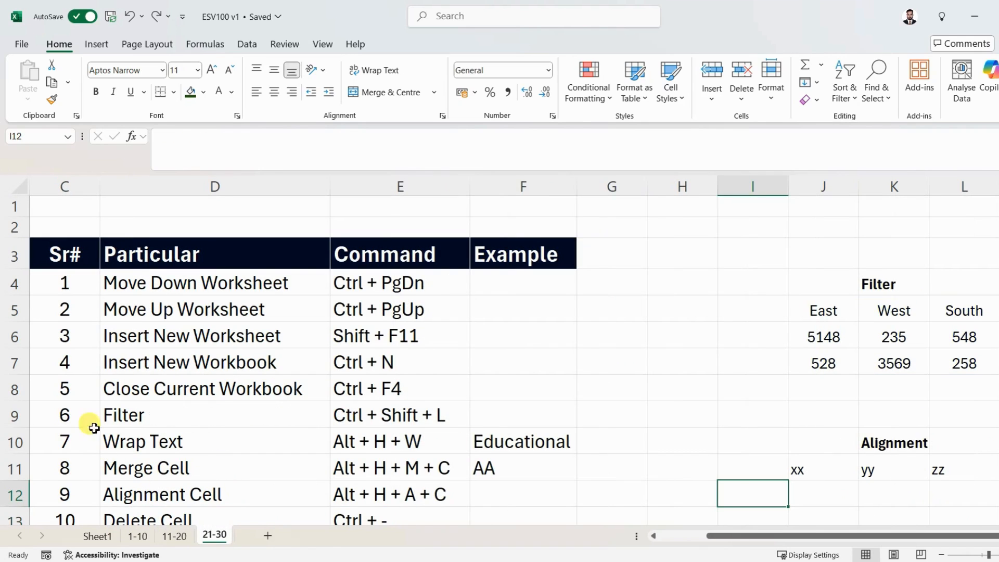
Insert a new worksheet before sheet 21-30 and return to sheet 21-30.
left_click(227, 343)
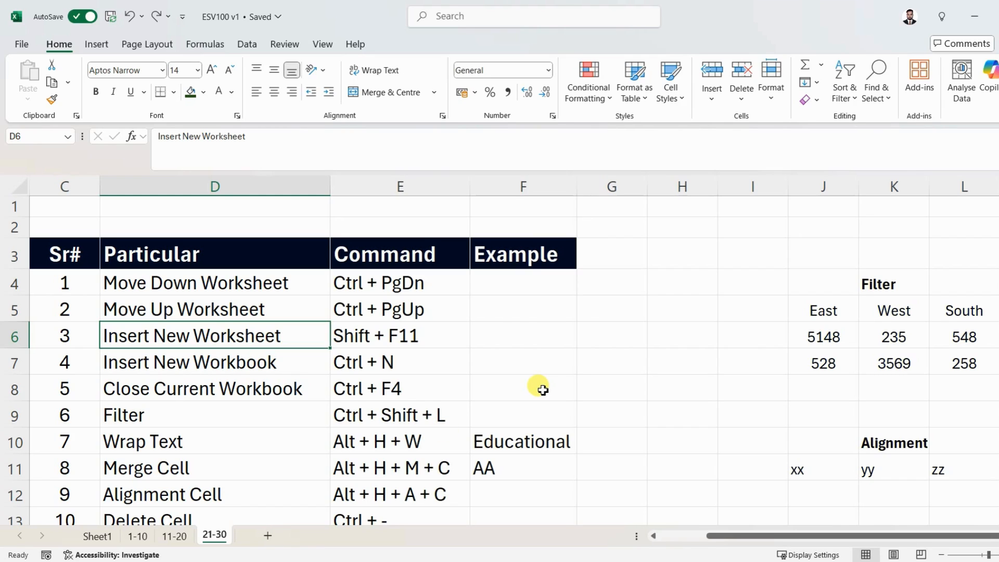
key("shift+F11")
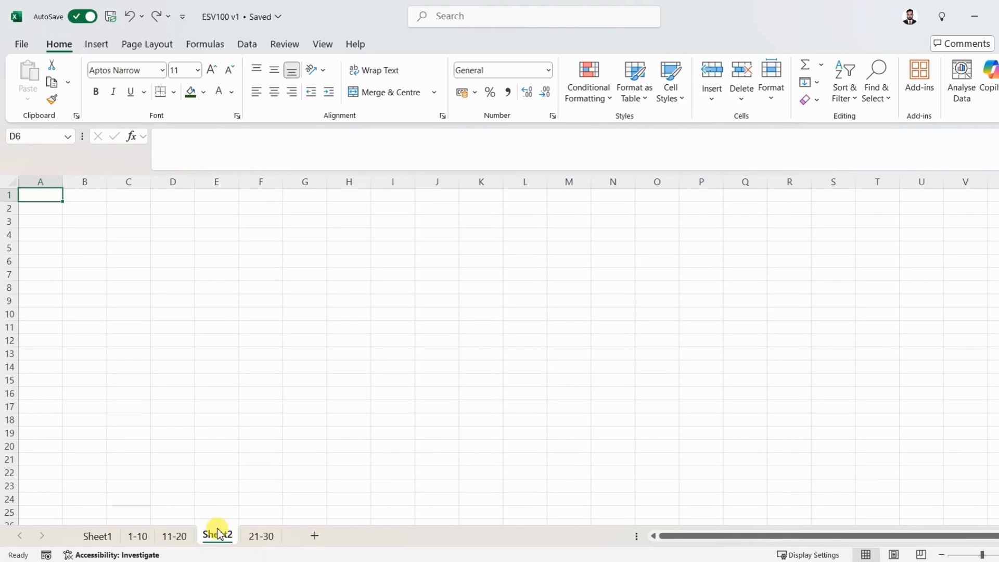
left_click(252, 537)
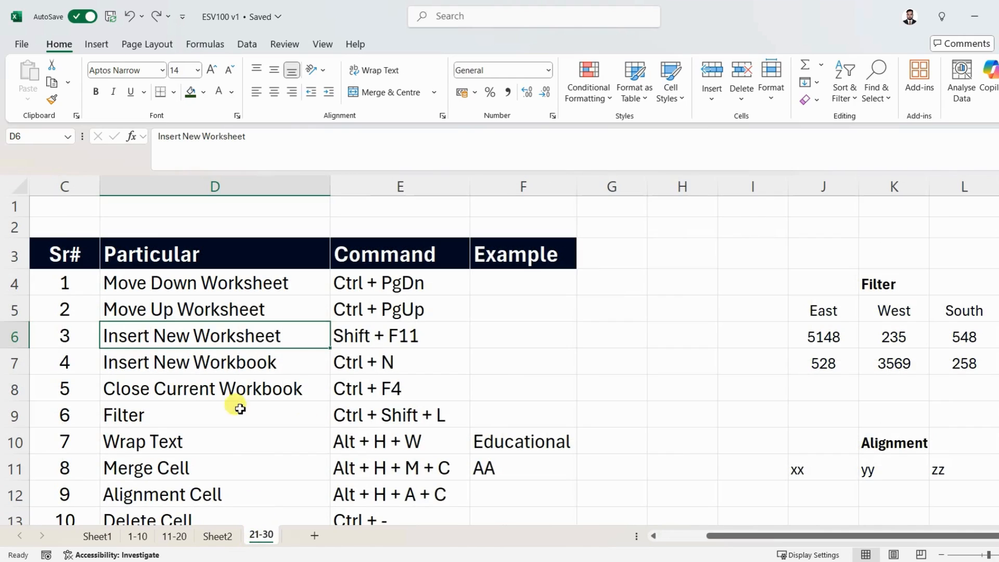
Create a new blank workbook, bring up its save dialog and cancel saving.
left_click(196, 369)
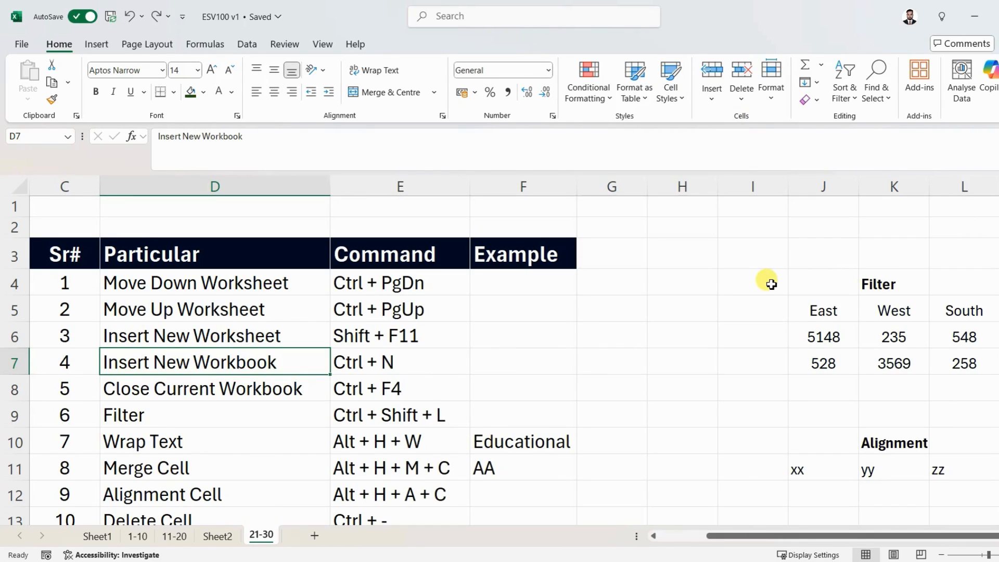
key("ctrl+n")
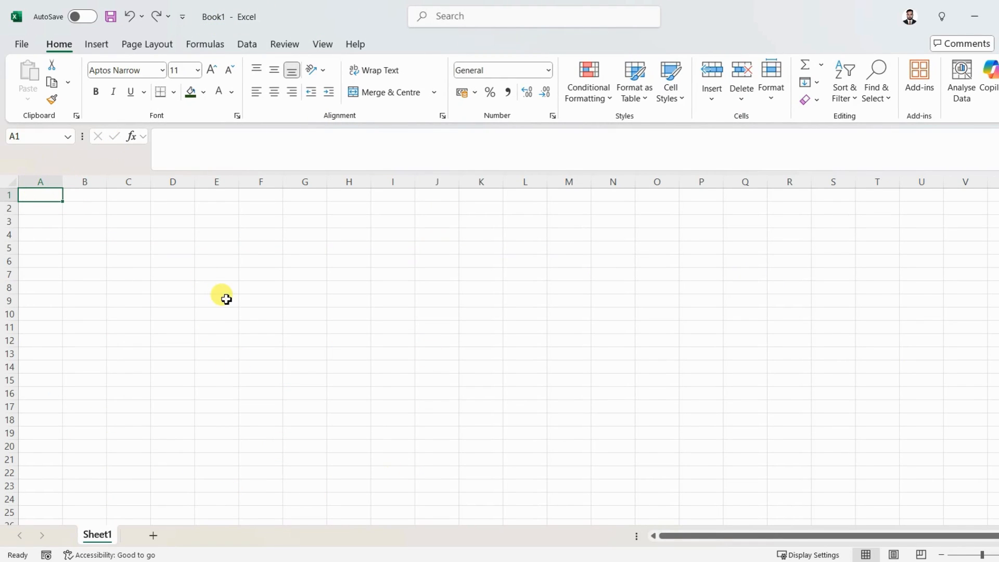
key("ctrl+s")
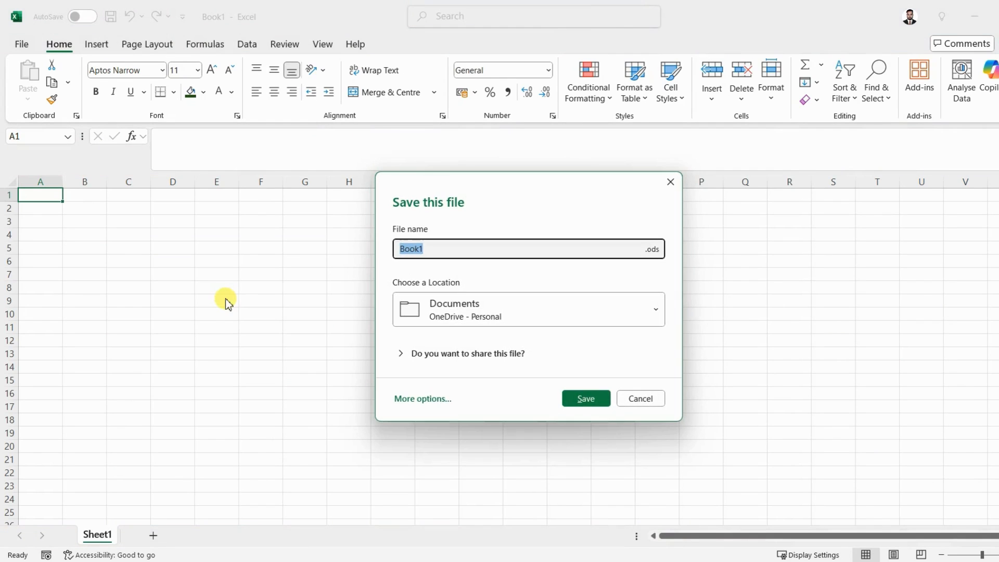
left_click(649, 391)
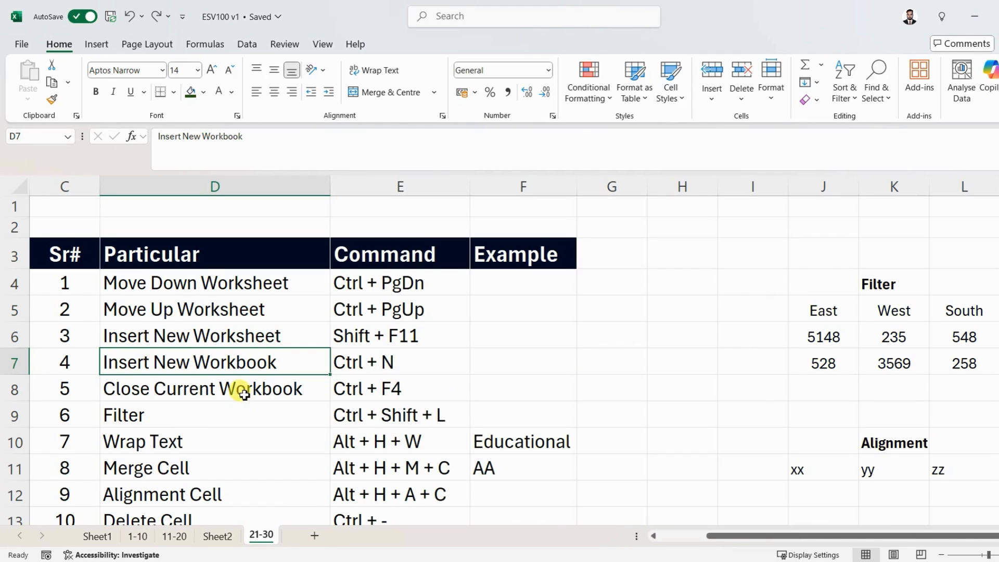
Close the current workbook, switch to File Explorer and open ESV100 from the Microsoft Office Learning folder.
left_click(240, 389)
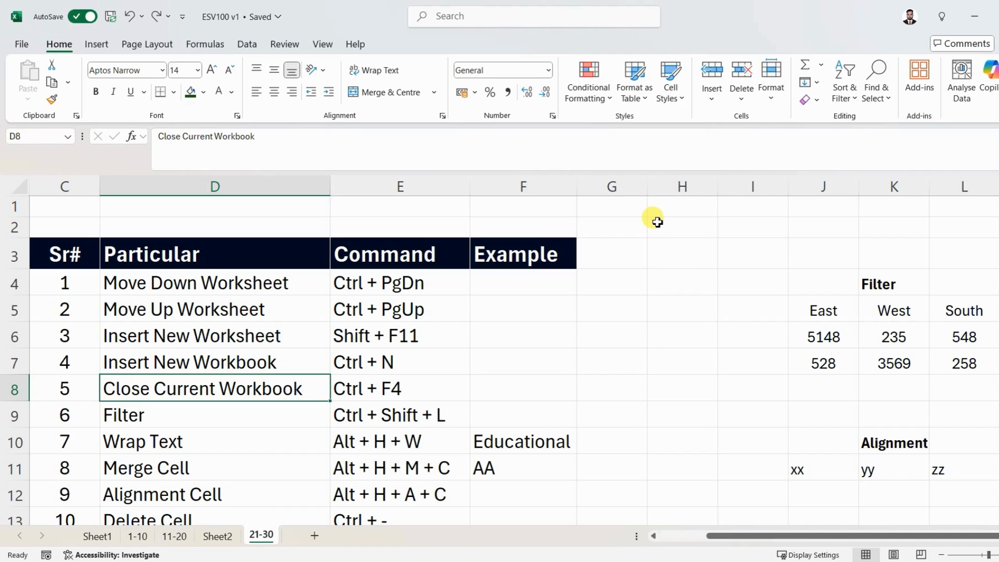
key("ctrl+F4")
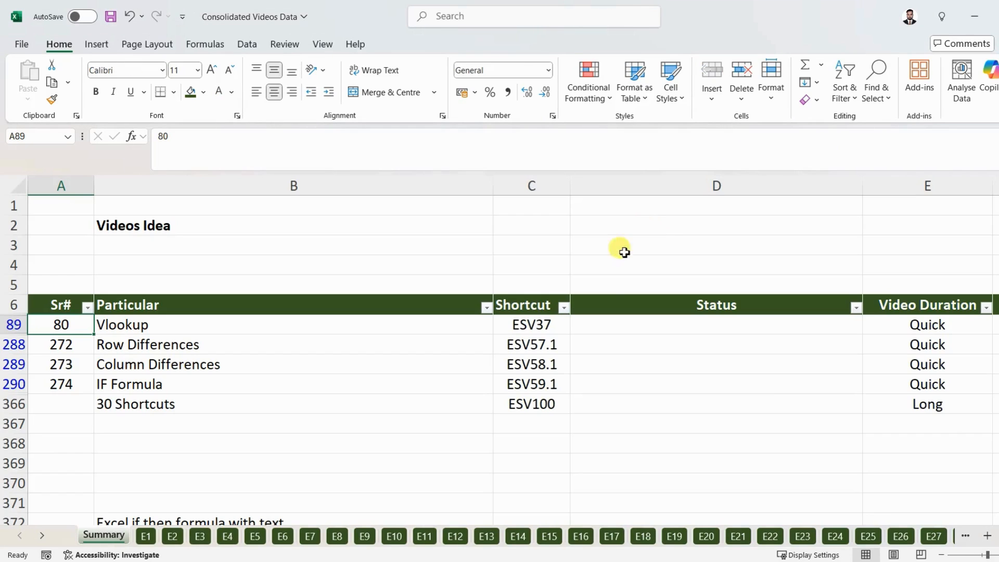
left_click(592, 561)
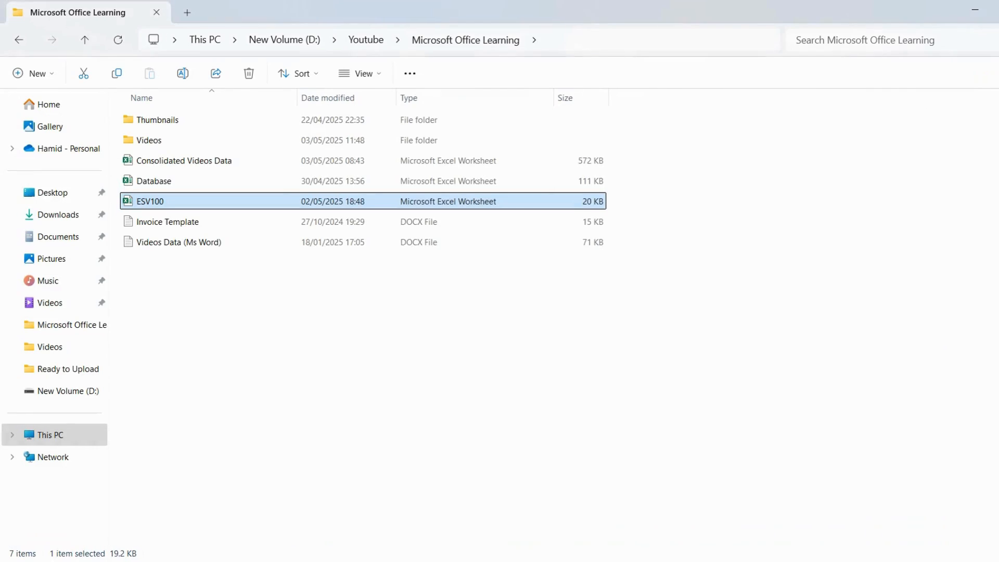
double_click(158, 204)
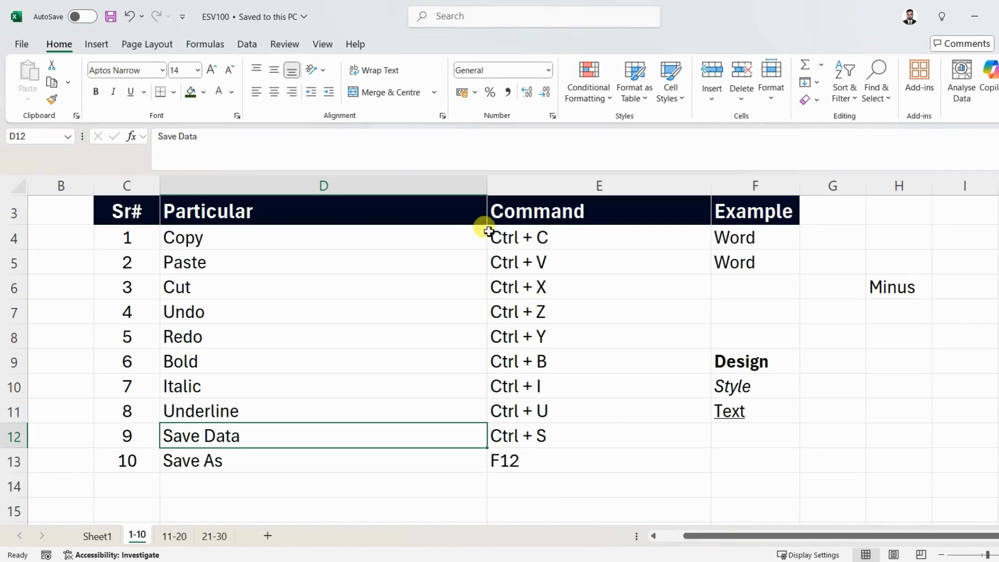
Go to sheet 21-30 and select the Close Current Workbook entry in D8.
scroll(292, 453, "up", 1)
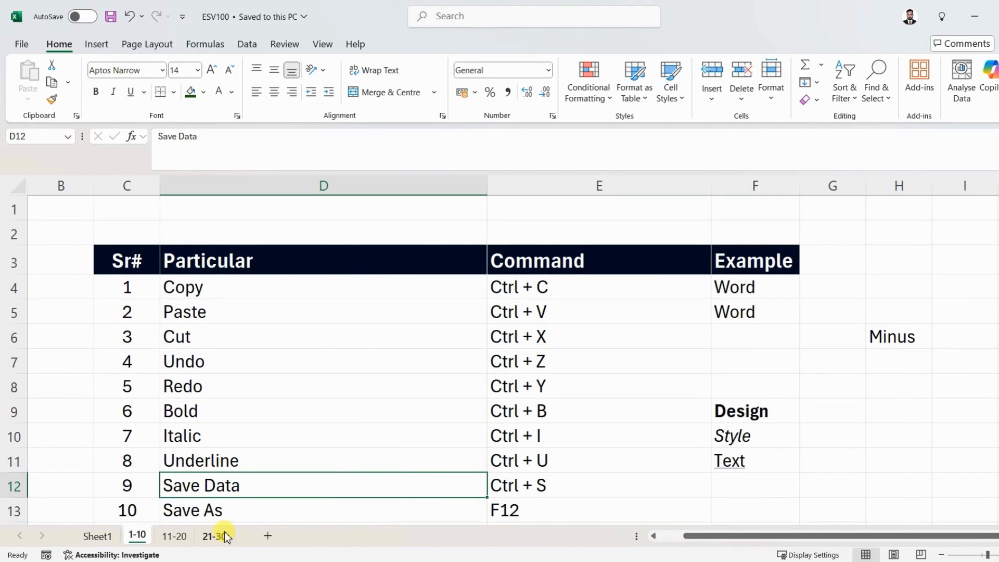
left_click(216, 535)
left_click(243, 387)
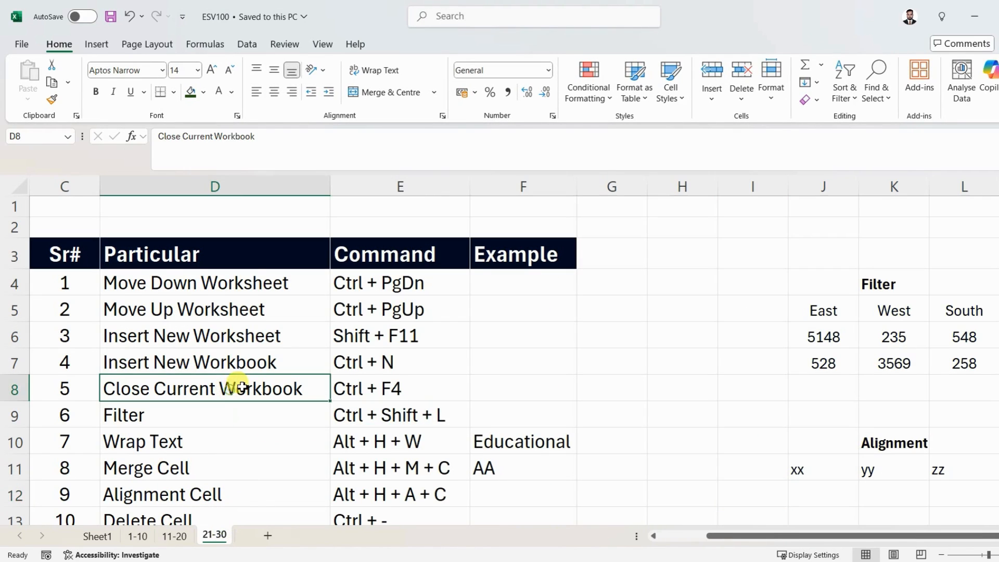
Apply a filter to the East, West and South headers in J5:L5.
scroll(241, 385, "down", 1)
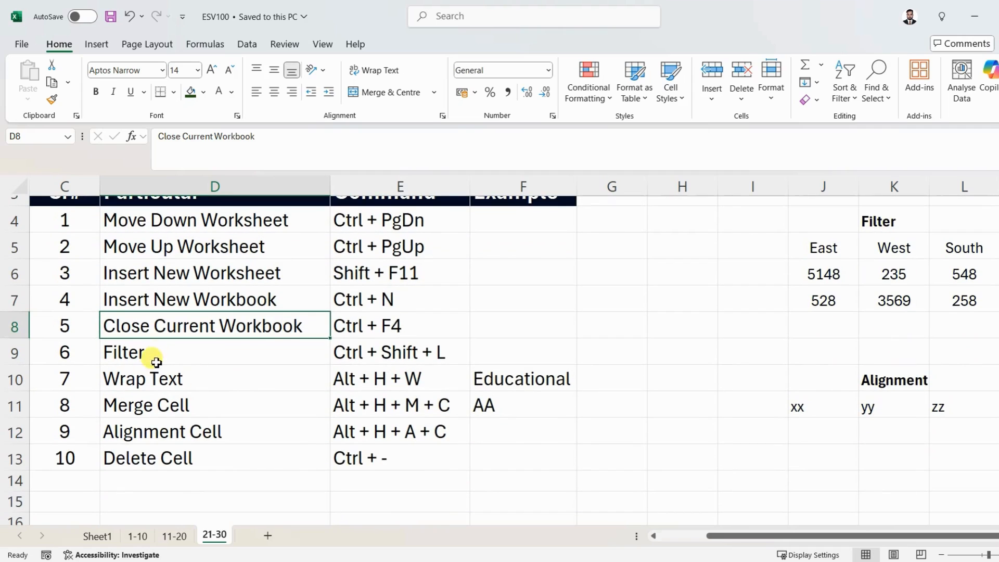
left_click(161, 354)
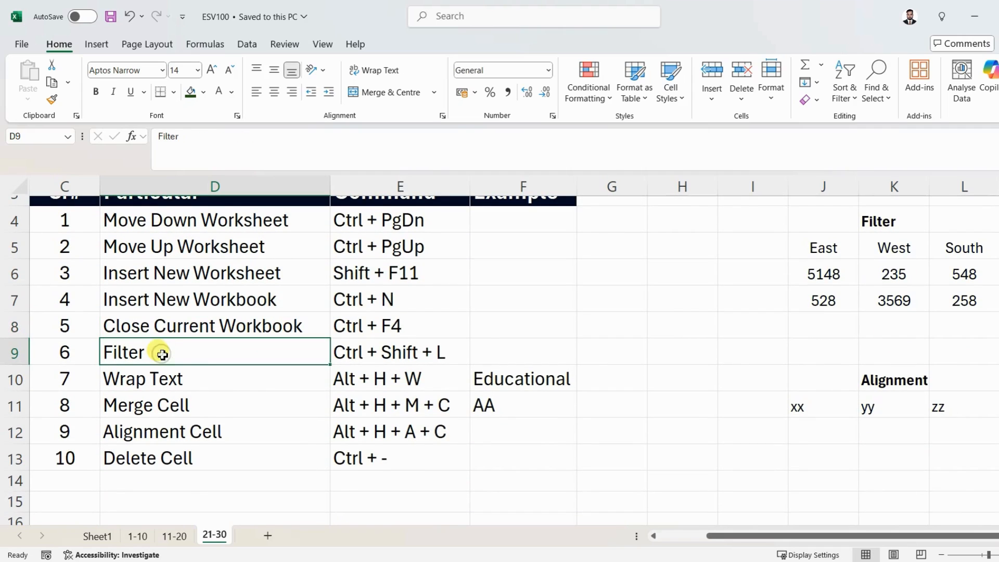
left_click(811, 240)
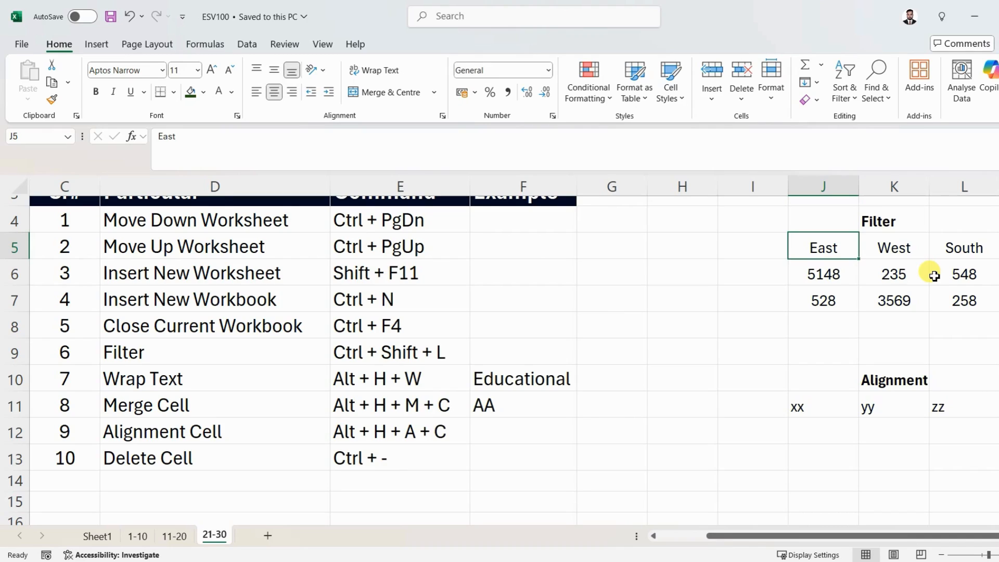
key("shift+Right")
key("shift+Right")
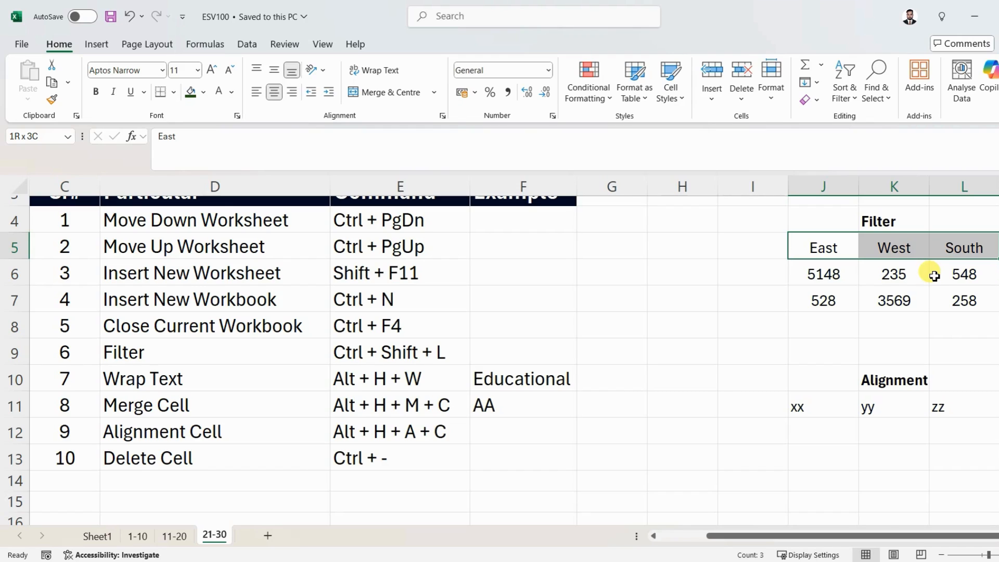
key("ctrl+shift+l")
left_click(883, 272)
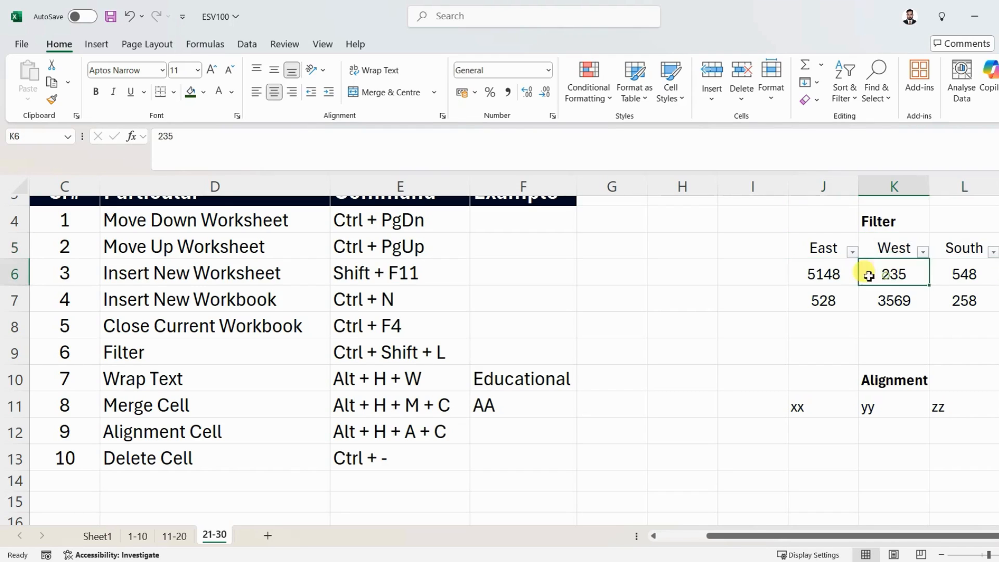
View the filter options of the East column and close them without changing anything.
scroll(869, 315, "up", 1)
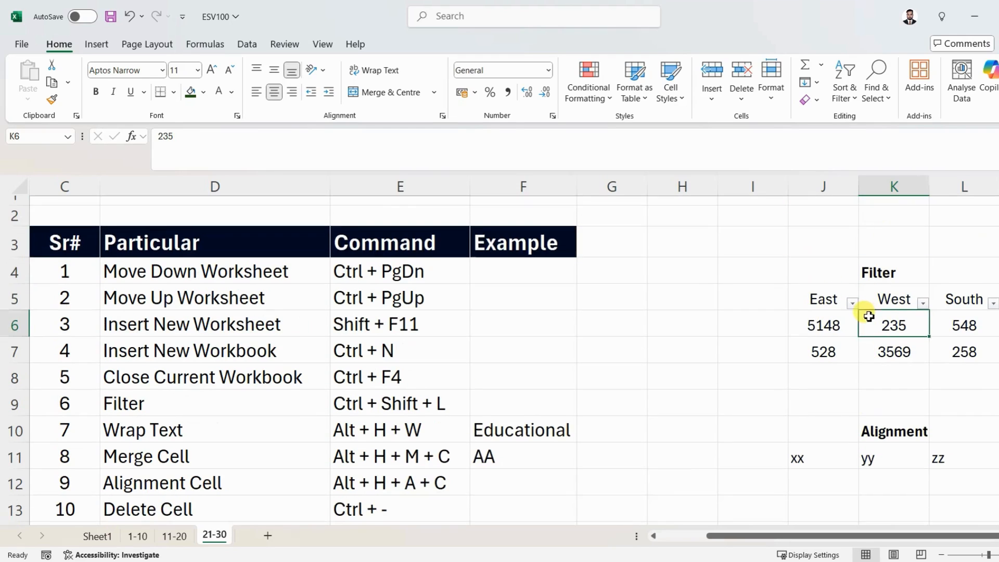
left_click(852, 315)
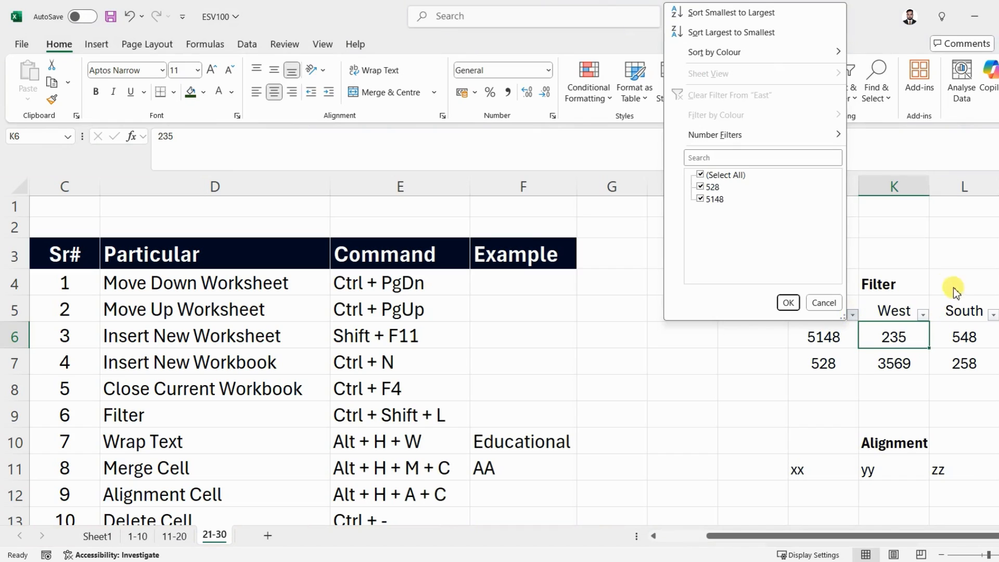
key("Escape")
Remove the filter from the header row J5:L5.
scroll(772, 327, "down", 1)
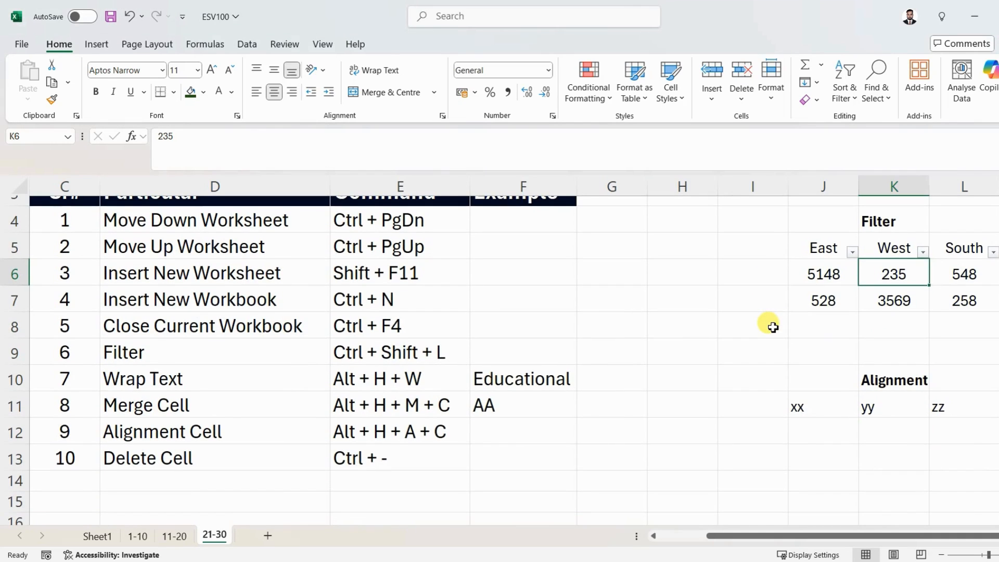
left_click_drag(826, 249, 963, 248)
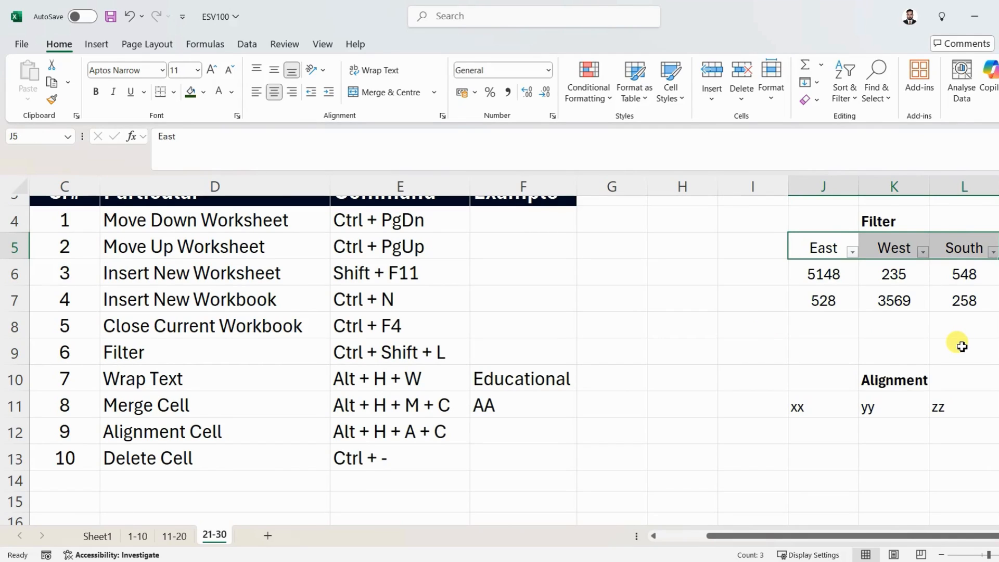
key("ctrl+shift+l")
left_click(883, 288)
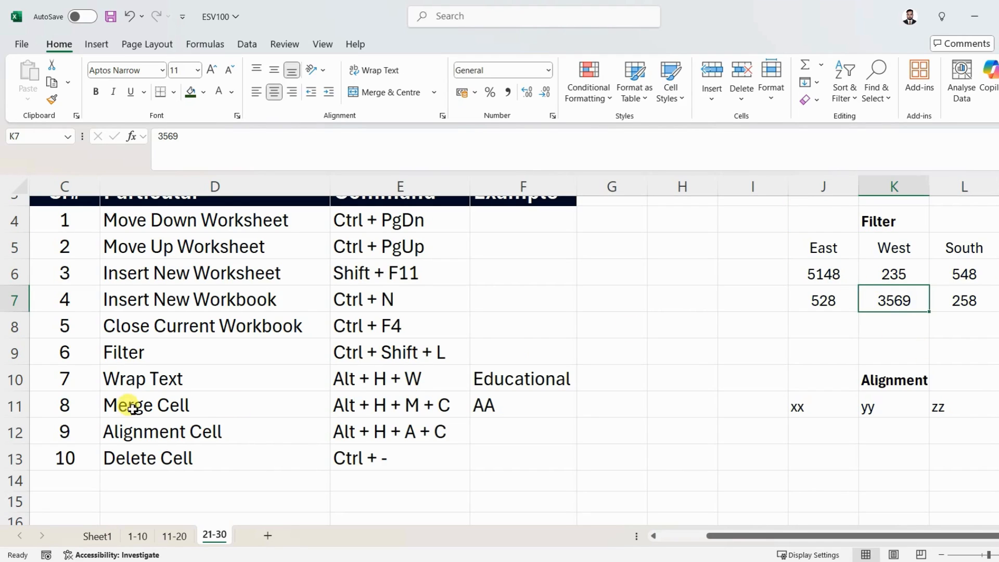
Narrow column F so that "Educational" in F10 extends past the cell's edge.
left_click(152, 379)
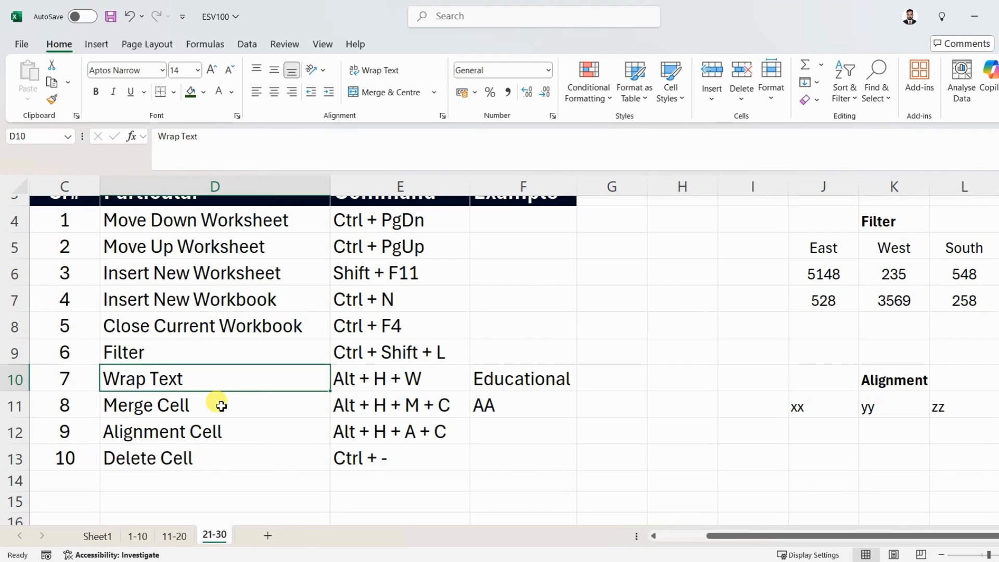
left_click(519, 379)
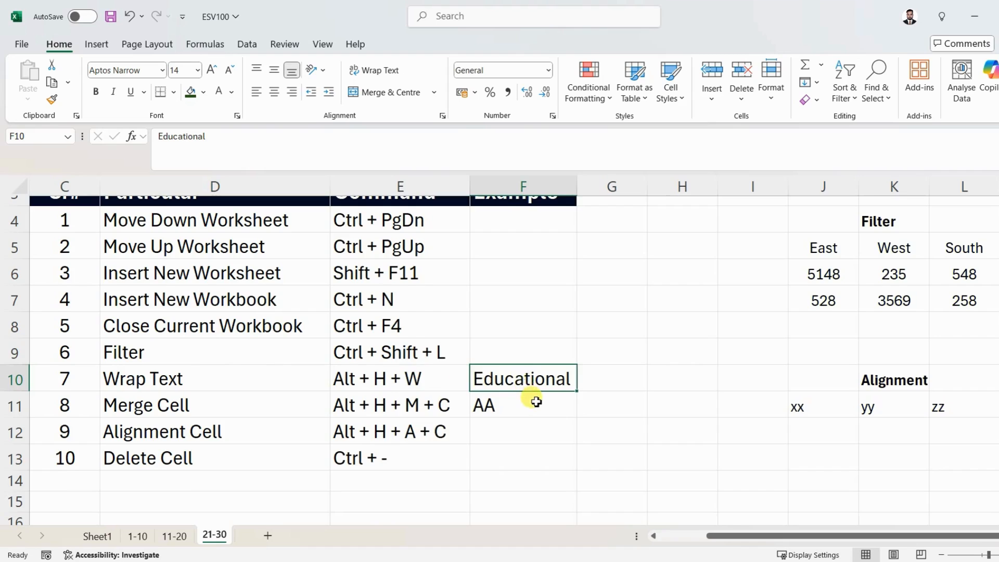
scroll(536, 404, "up", 1)
left_click_drag(577, 190, 537, 189)
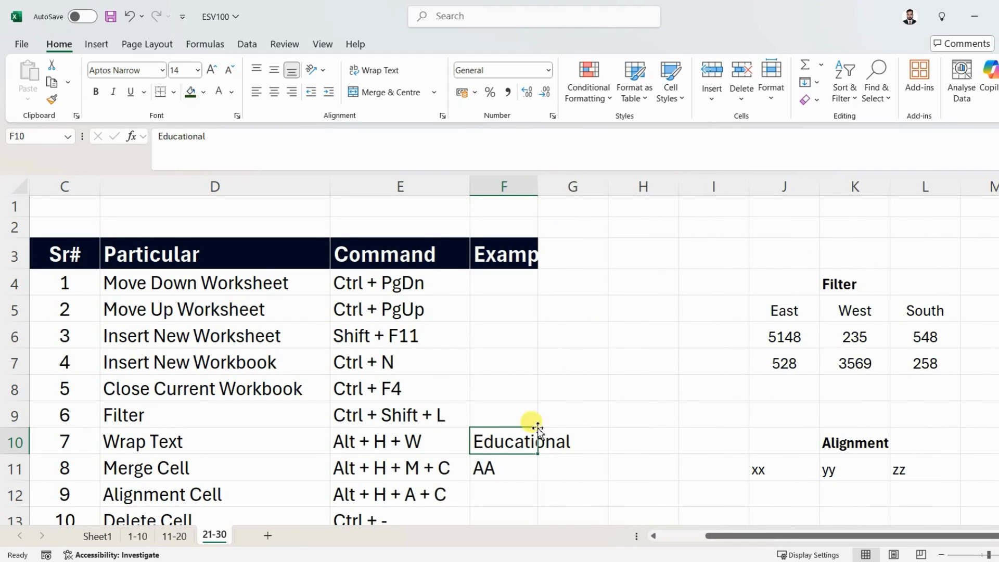
Wrap the text in cell F10 containing "Educational".
left_click(515, 415)
left_click(528, 442)
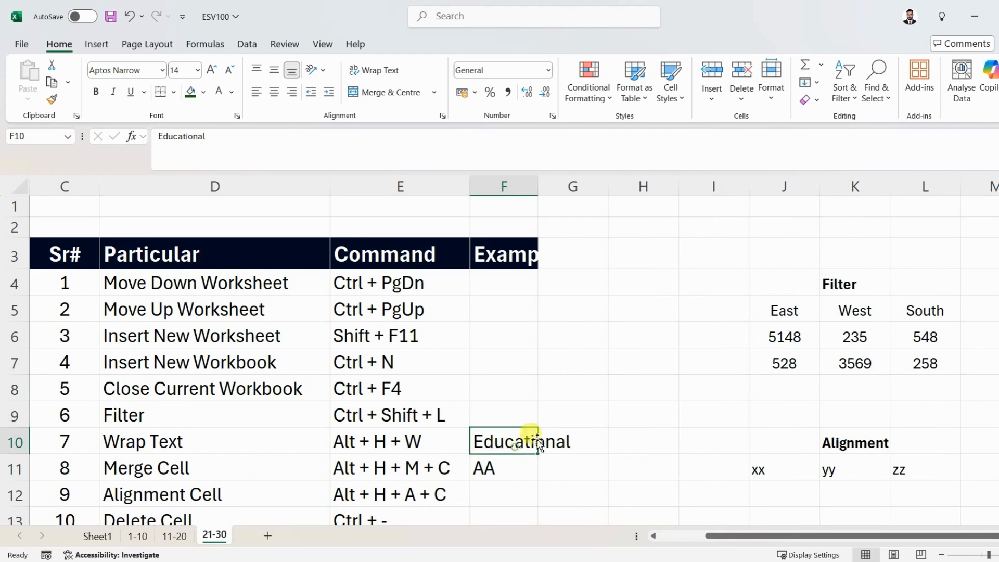
scroll(551, 428, "down", 2)
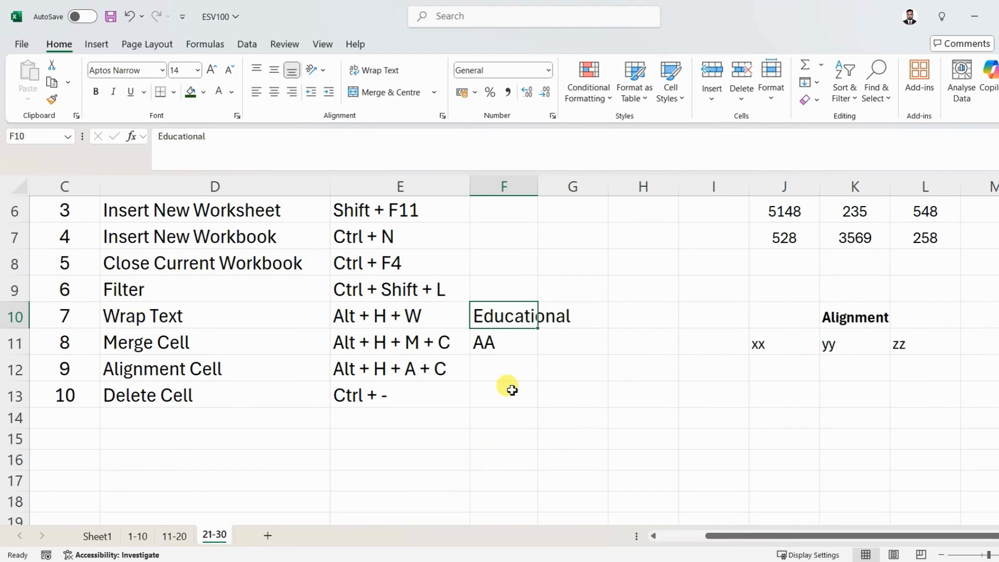
key("alt")
key("h")
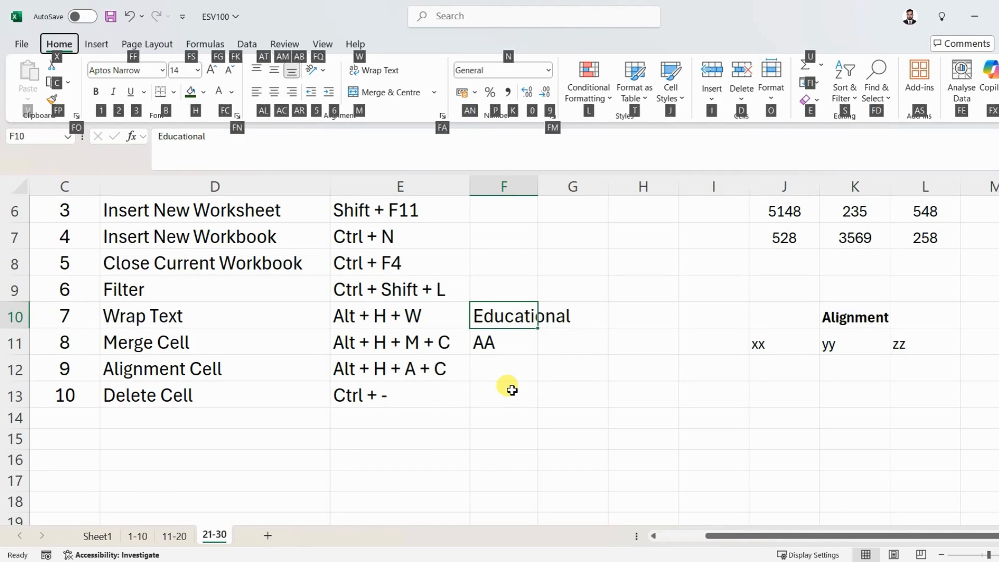
key("w")
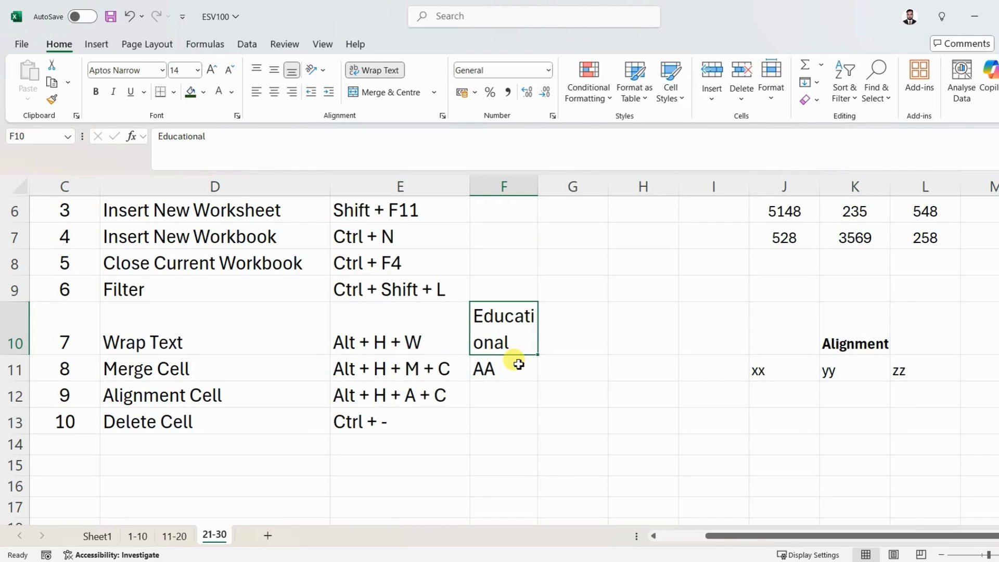
Remove the text wrapping from cell F10 containing "Educational".
key("alt+h")
key("w")
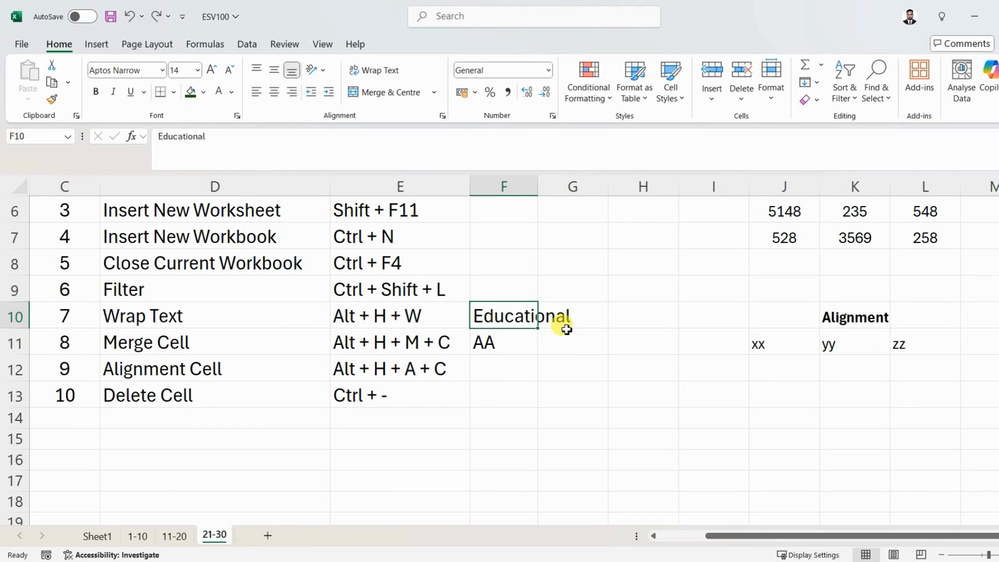
Merge and centre cells F11:G11 containing "AA", as the example for the Merge Cell shortcut.
left_click(188, 348)
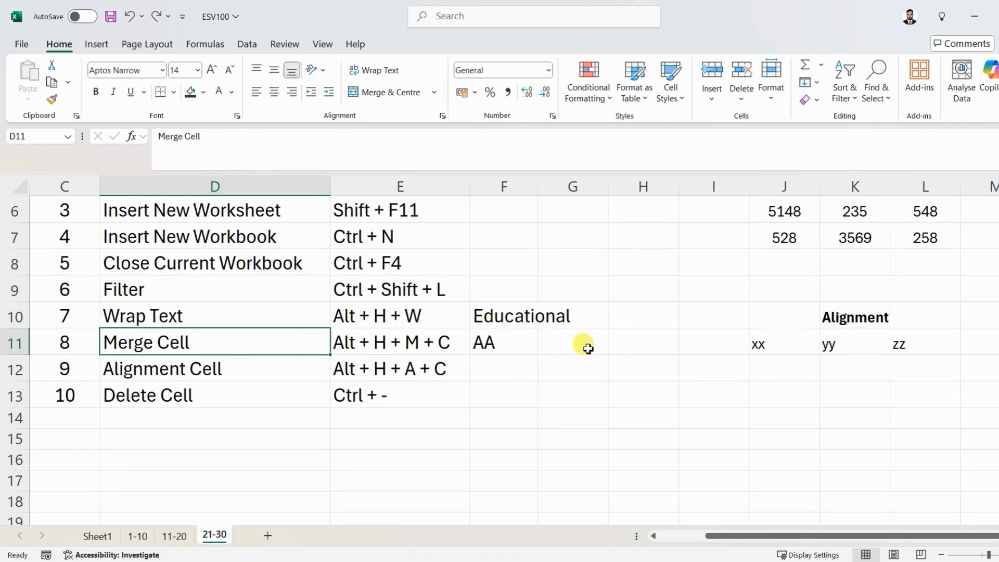
left_click(517, 344)
left_click(567, 348)
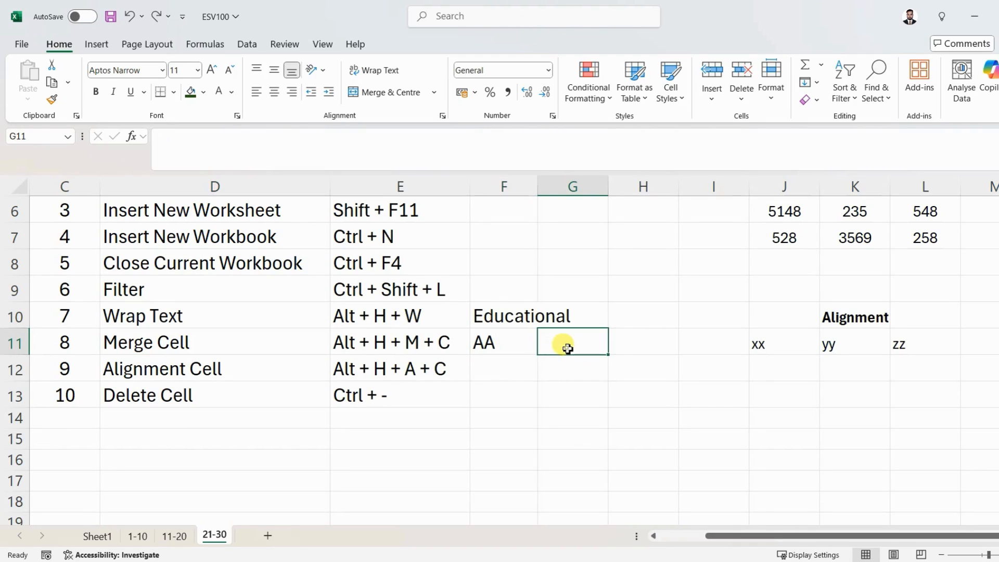
left_click(497, 342)
left_click(561, 344)
left_click_drag(513, 344, 572, 346)
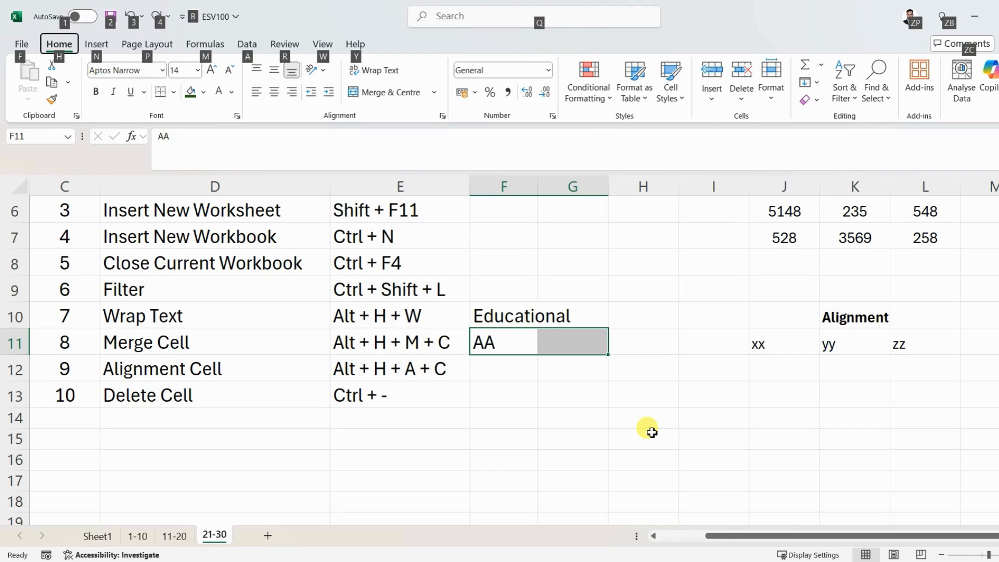
key("alt+h")
key("m")
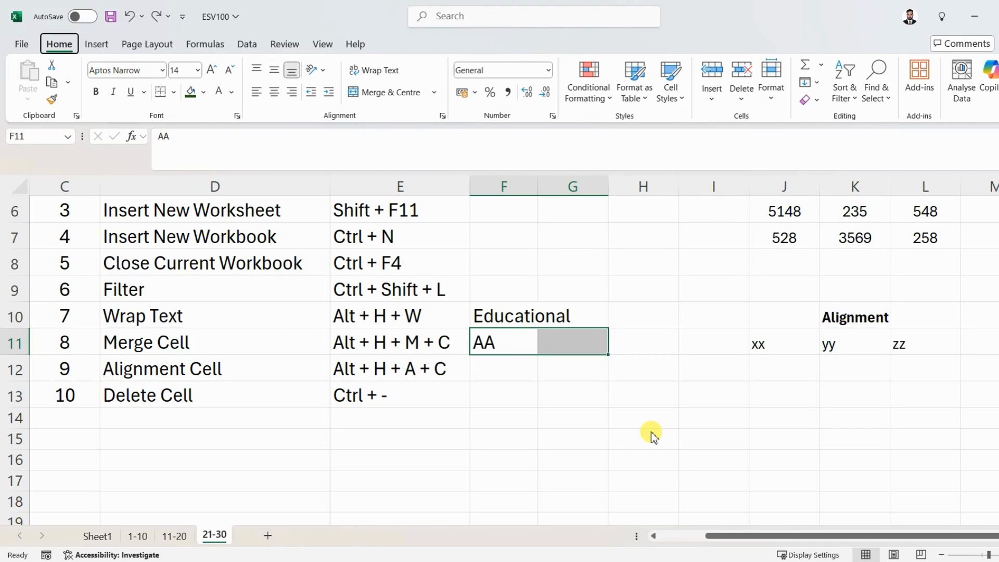
key("c")
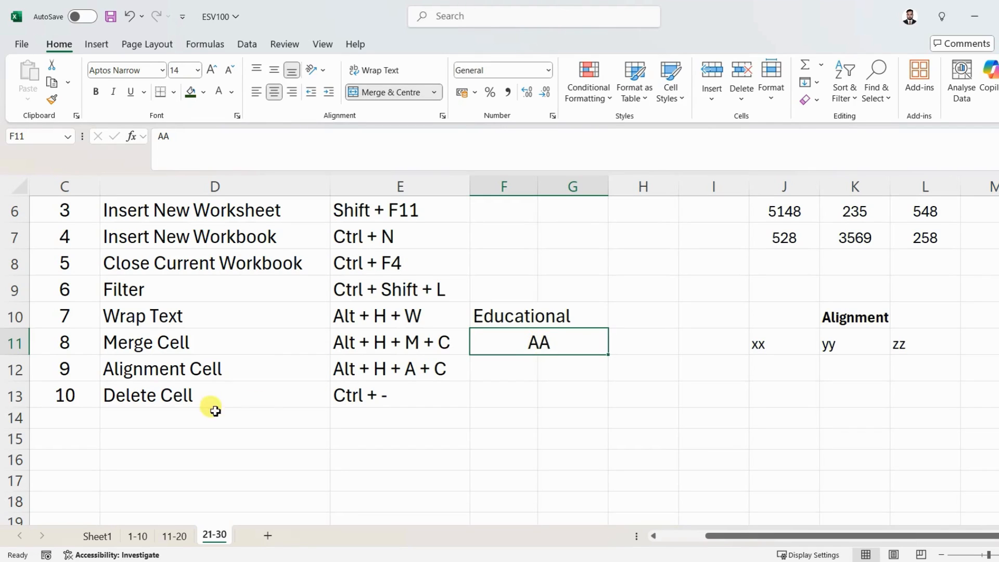
Centre the contents of cells J11:L11 (xx, yy, zz) horizontally under the Alignment heading.
left_click(134, 372)
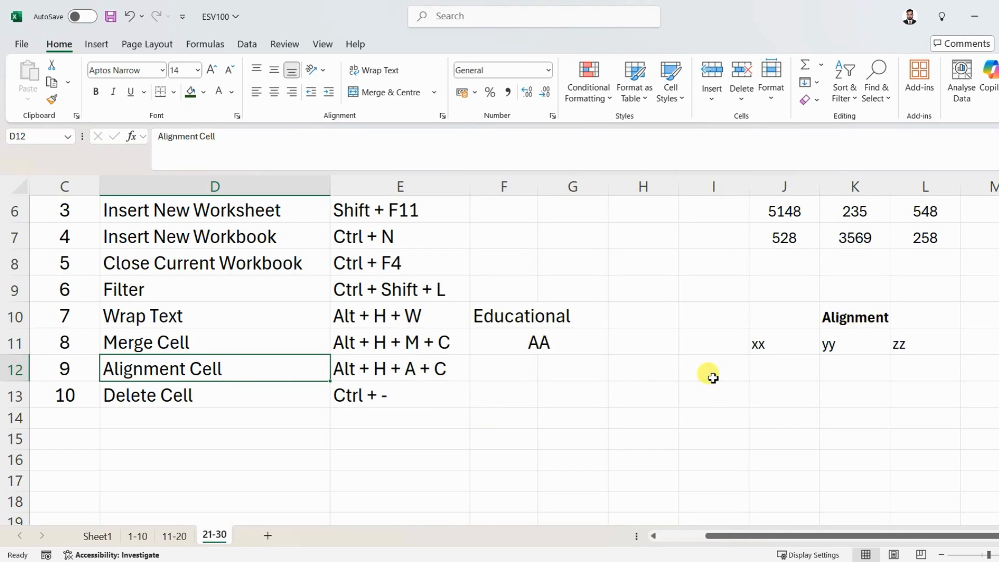
left_click(793, 345)
left_click(860, 344)
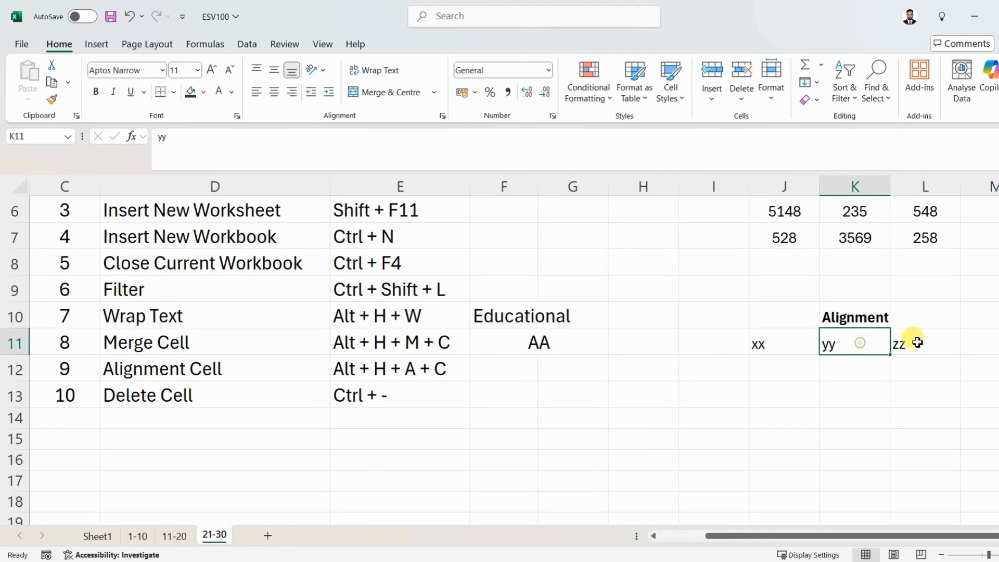
left_click(905, 344)
left_click(773, 347)
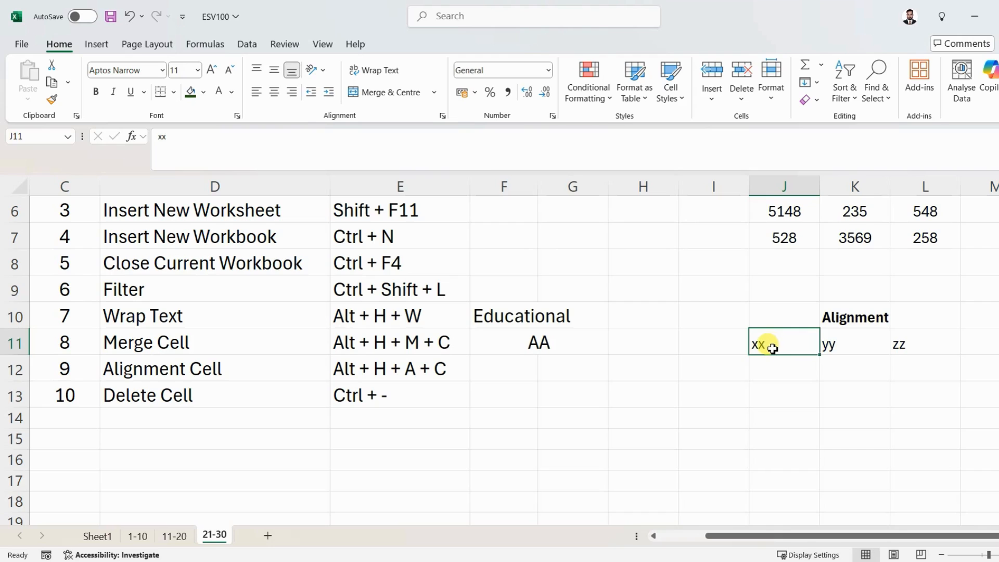
left_click_drag(778, 343, 913, 335)
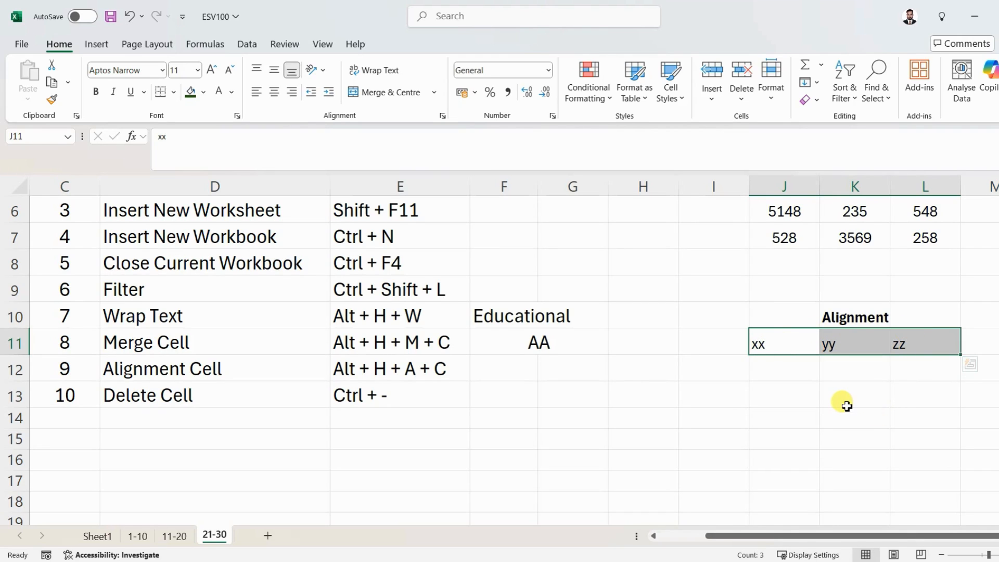
key("alt")
key("h")
key("a")
key("c")
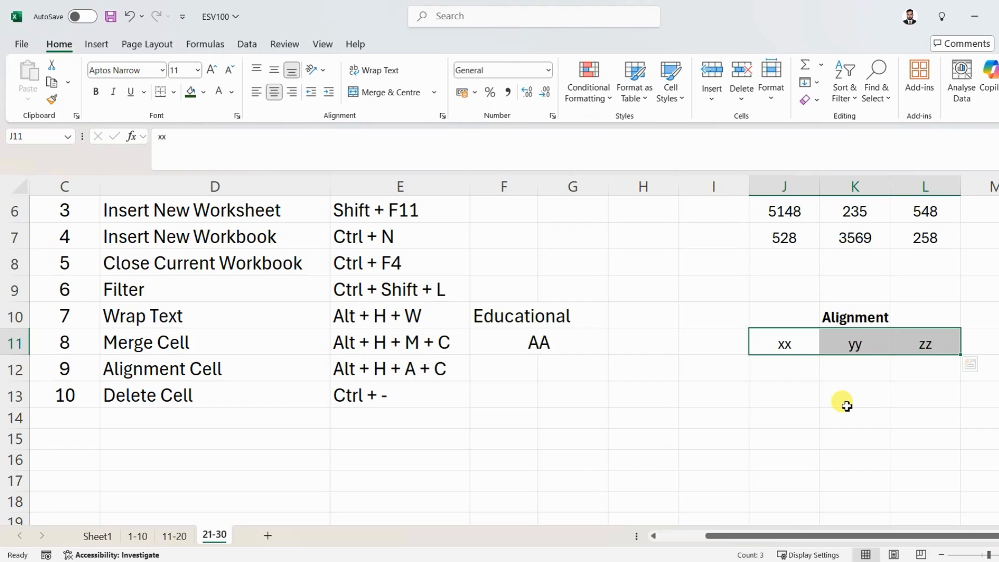
left_click(846, 393)
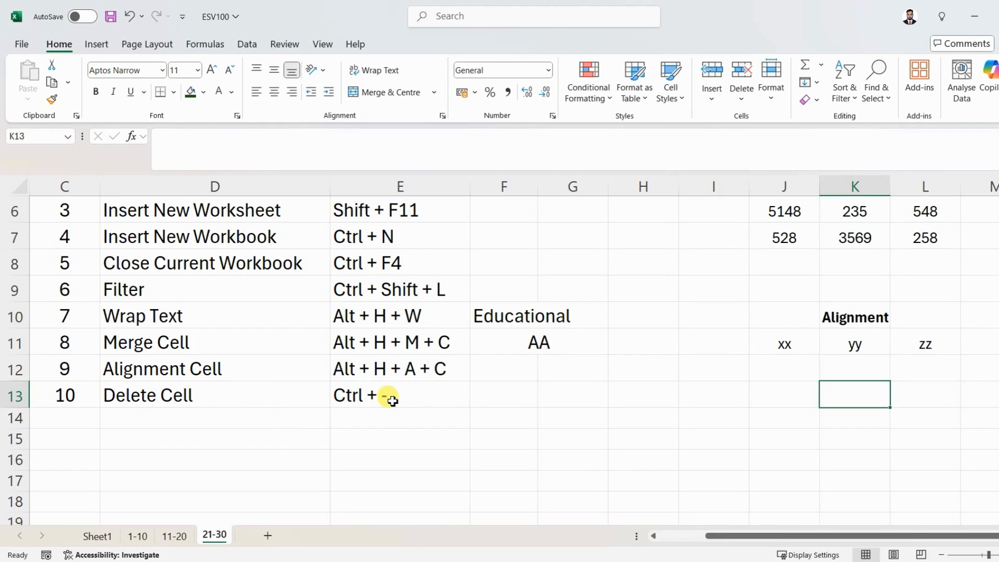
Delete cell J11 containing "xx", shifting the remaining cells left.
left_click(375, 396)
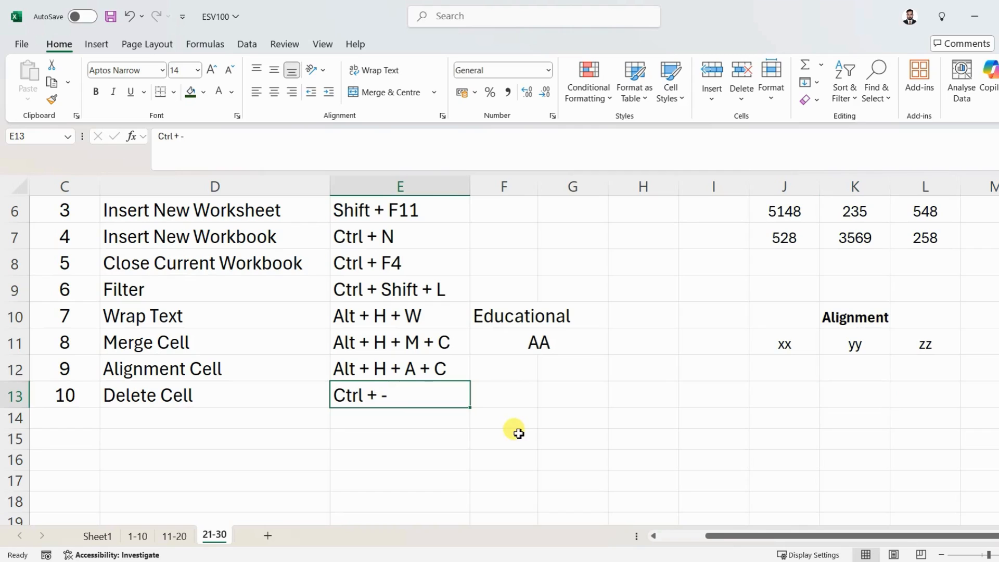
left_click(786, 339)
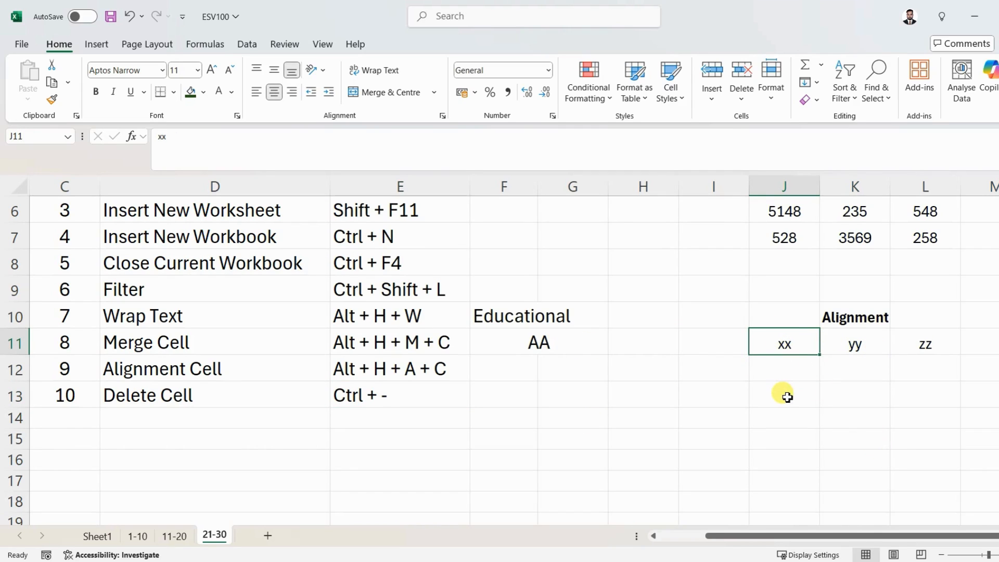
key("ctrl+minus")
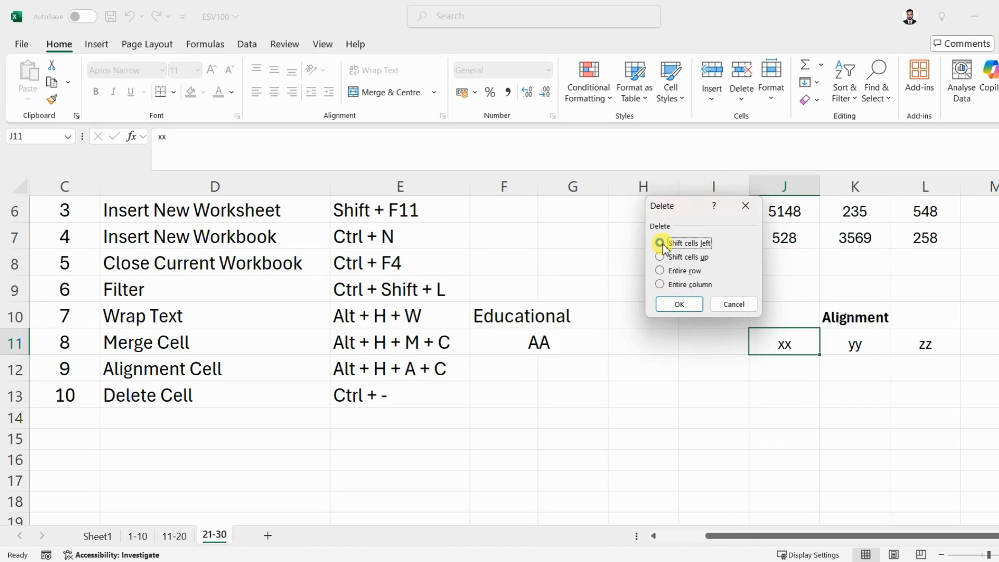
left_click(679, 309)
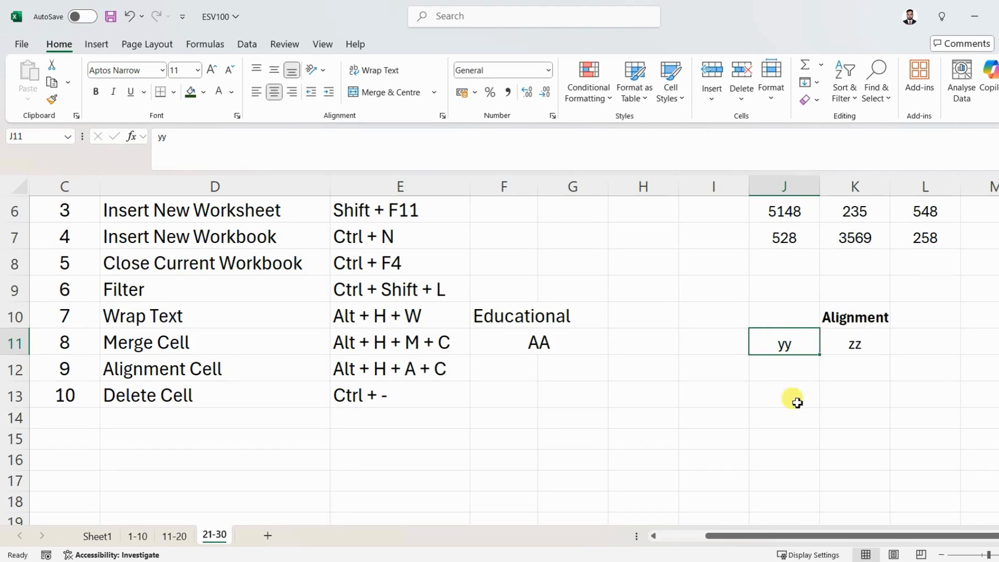
Return to Sheet1 with the "30 Useful Shortcuts" title.
left_click(747, 396)
scroll(547, 431, "up", 2)
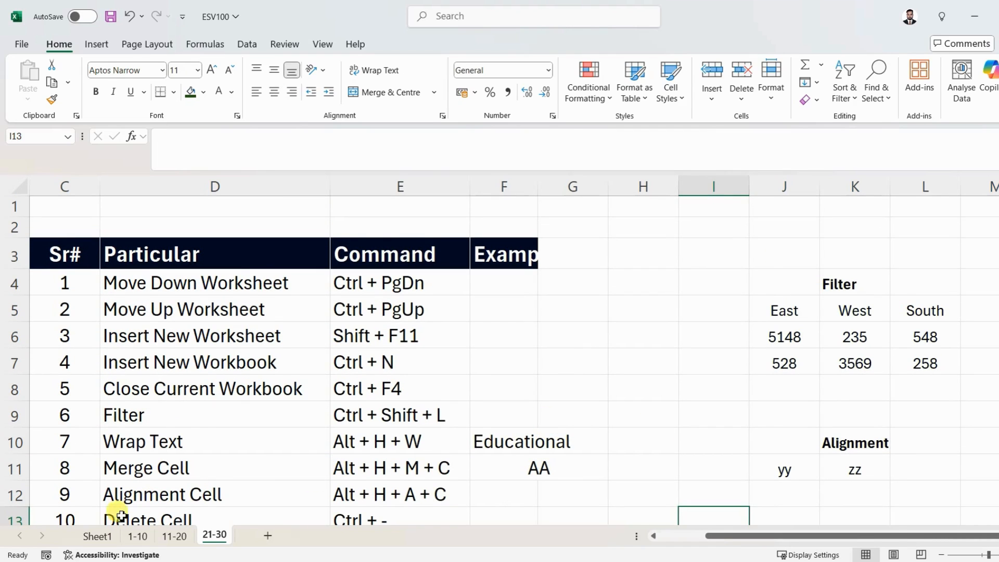
left_click(106, 538)
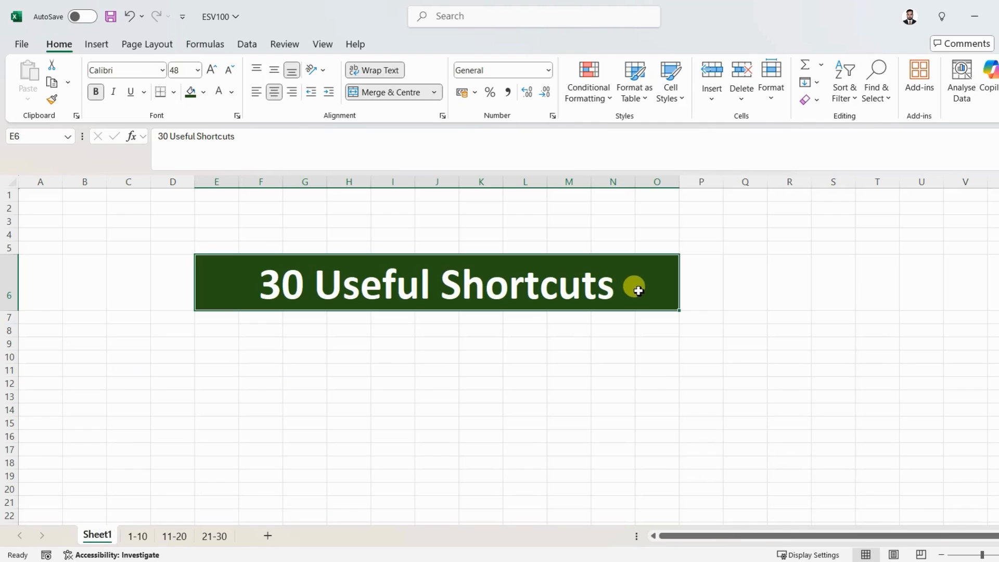